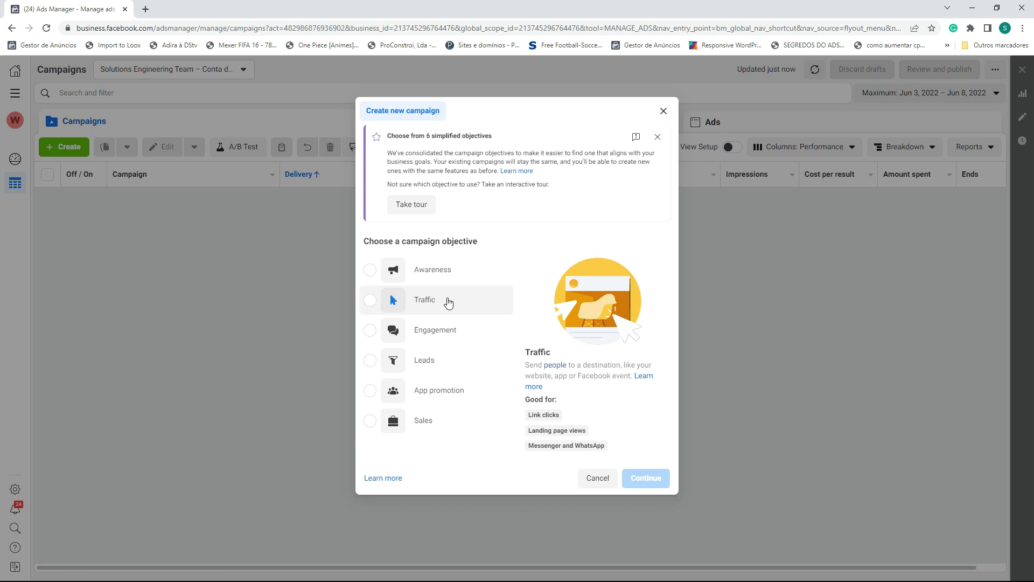
left_click(448, 301)
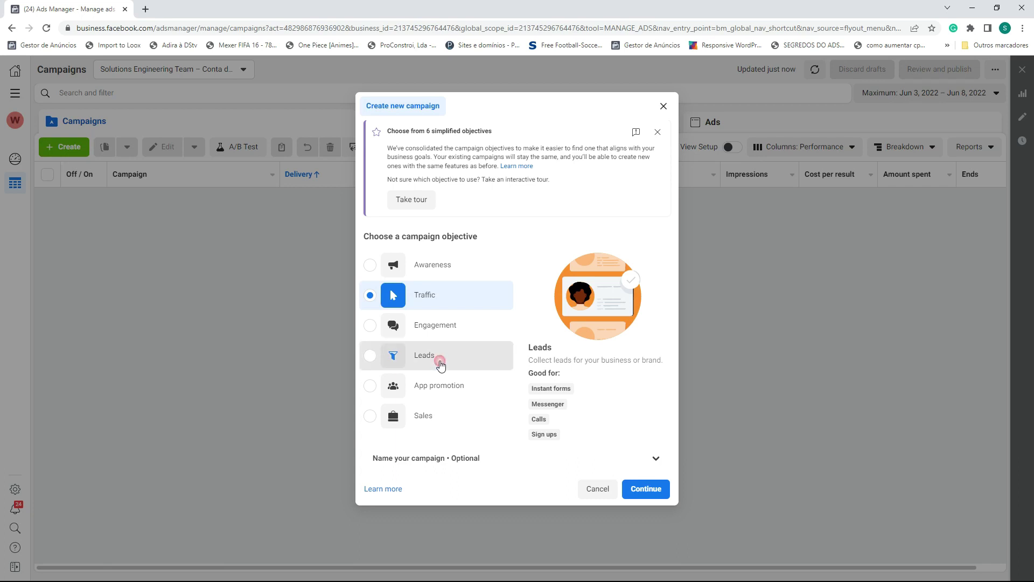
left_click(441, 366)
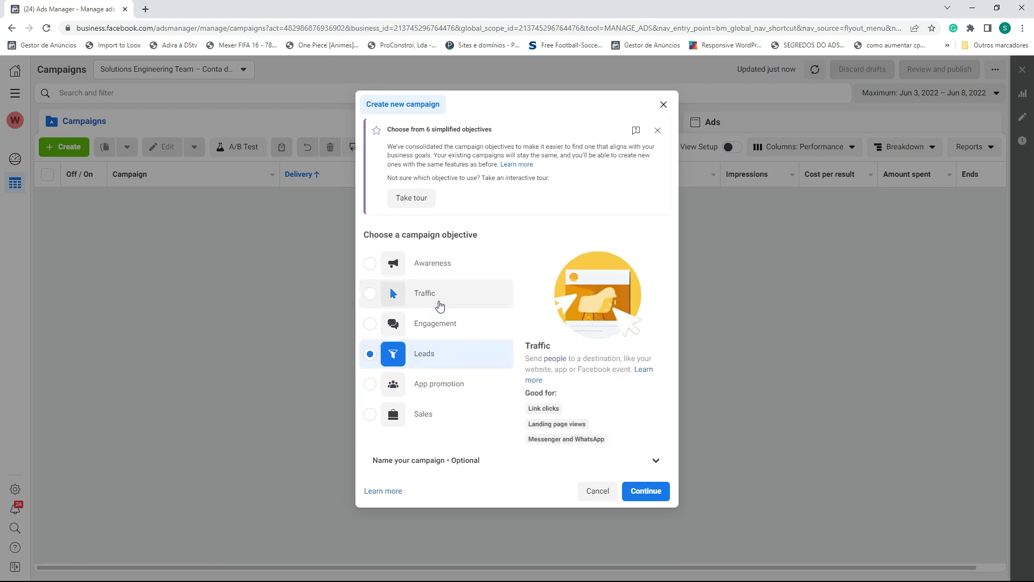
left_click(441, 306)
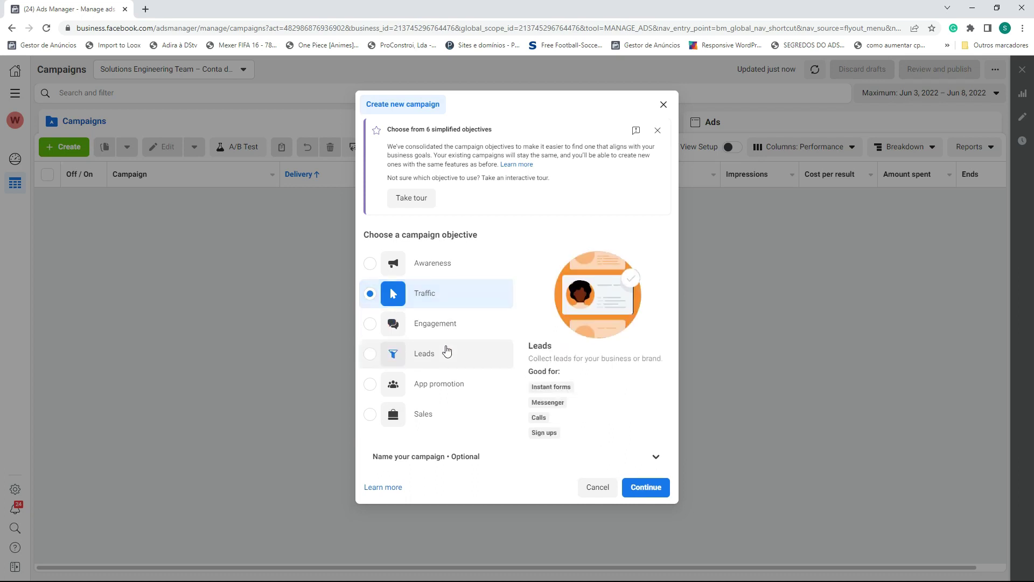
left_click(444, 353)
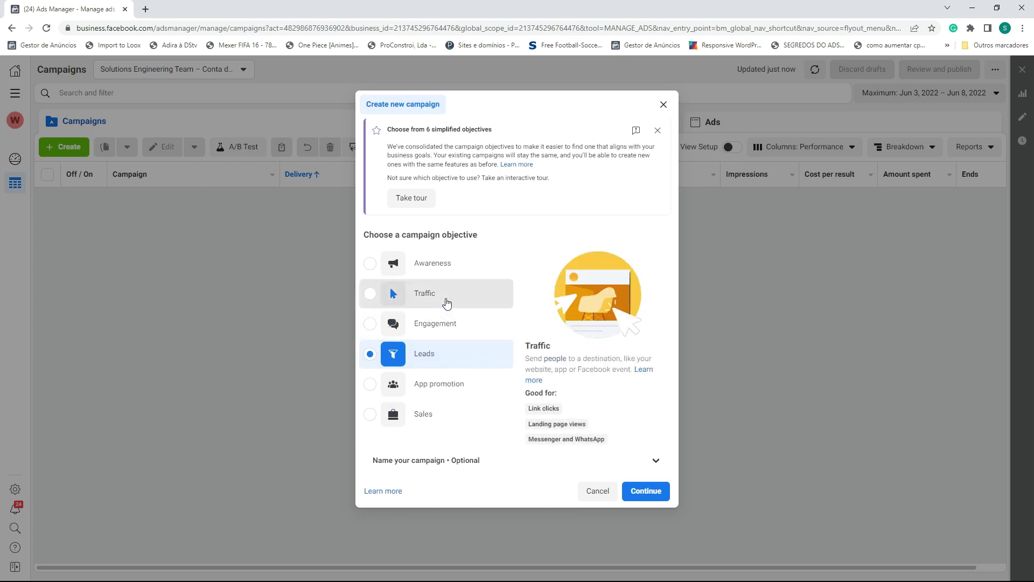
Choose Traffic as the campaign objective and continue to the campaign setup
left_click(445, 302)
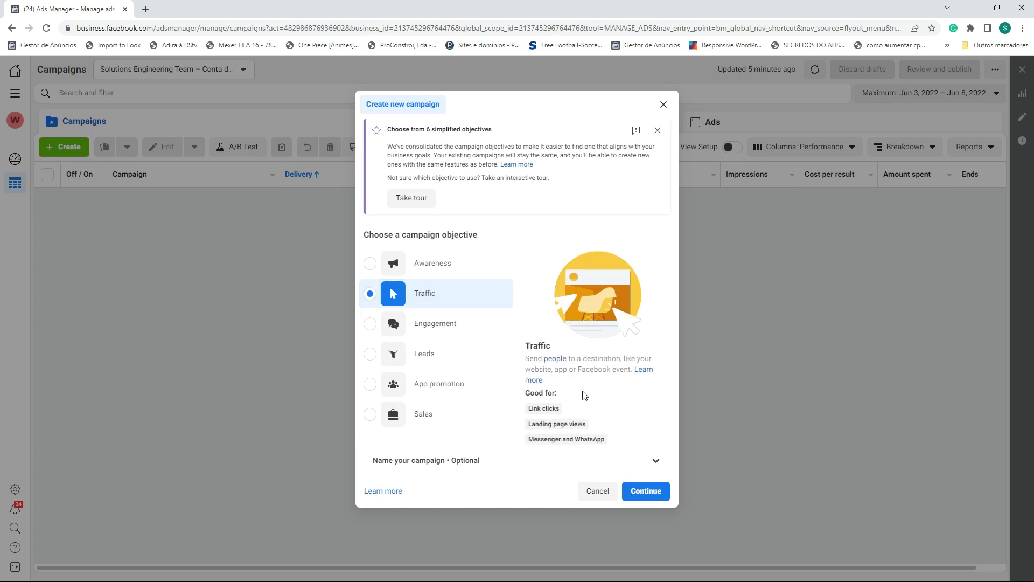
left_click(633, 491)
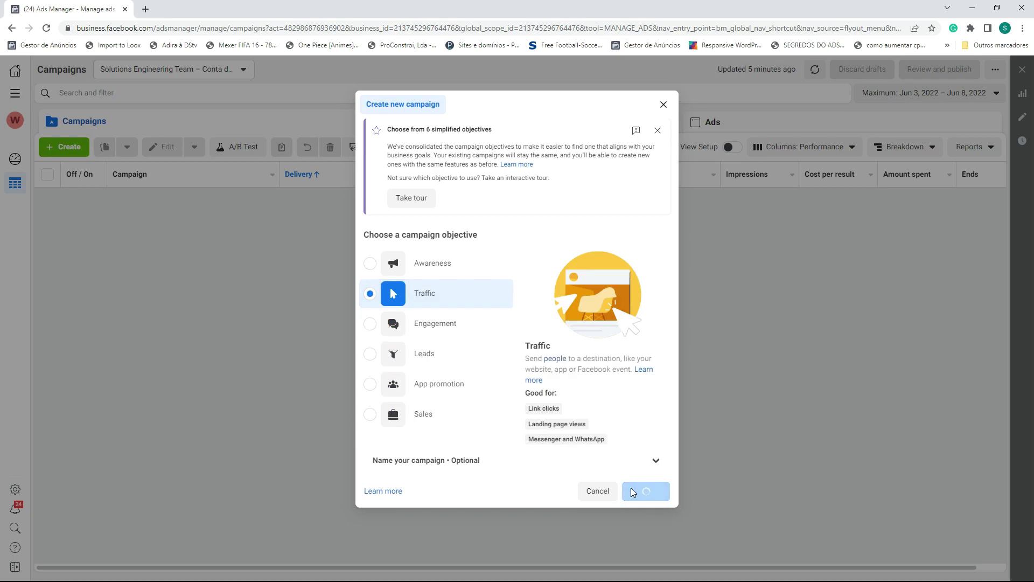
left_click(612, 465)
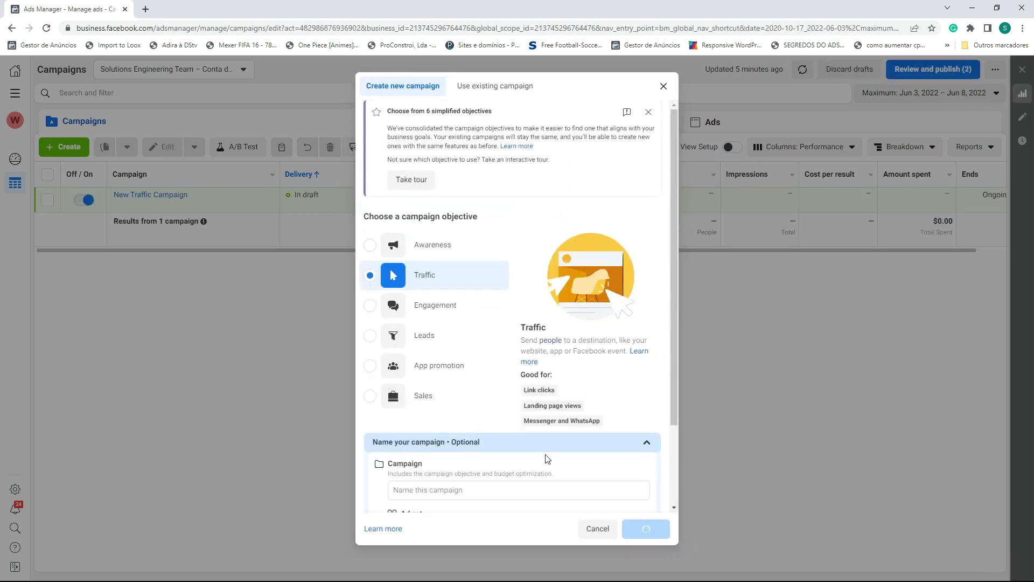
Name the campaign "Pest Control"
scroll(625, 171, "down", 2)
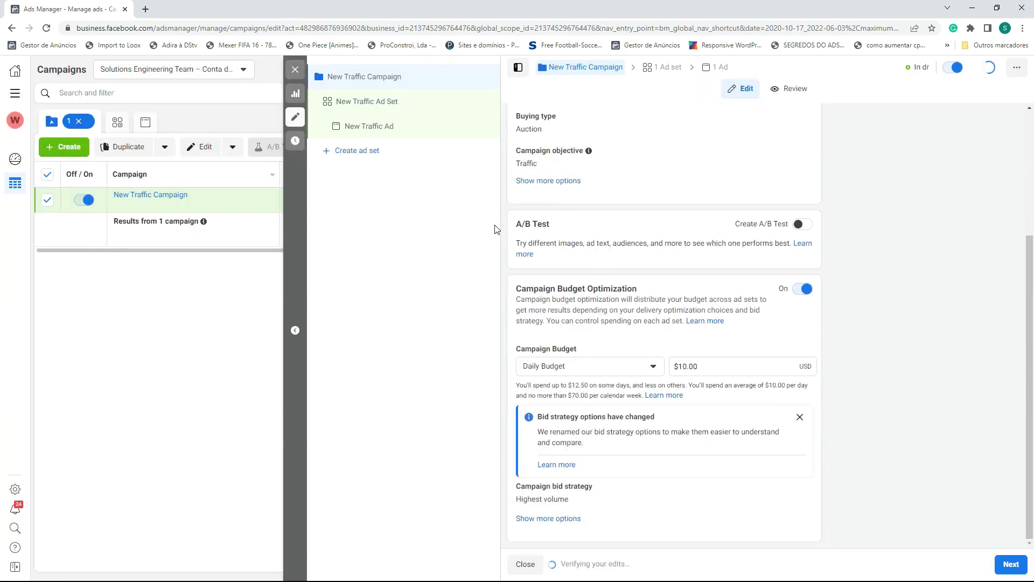
scroll(687, 264, "up", 3)
left_click_drag(617, 146, 510, 150)
type("Pest ")
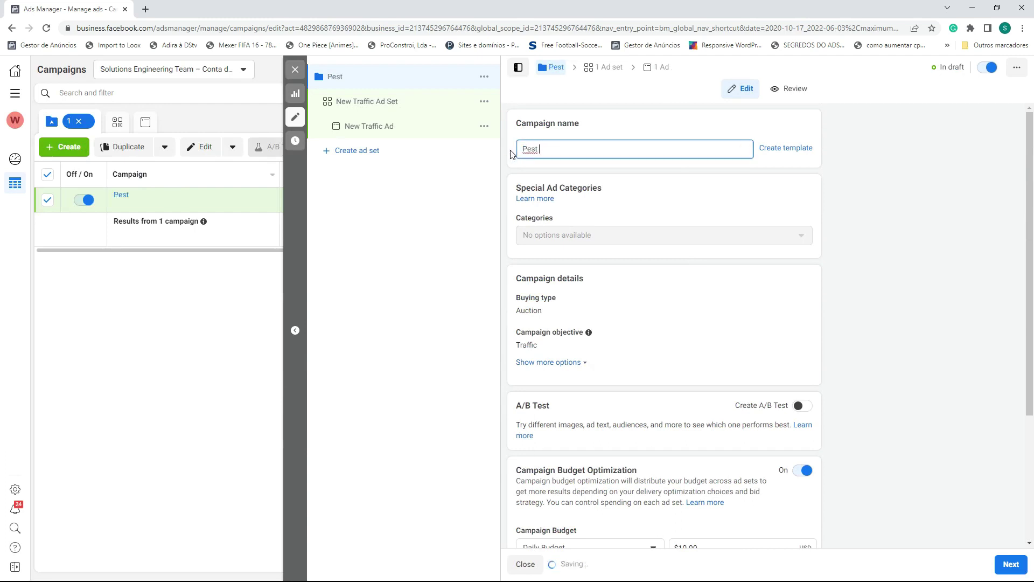
type("Control")
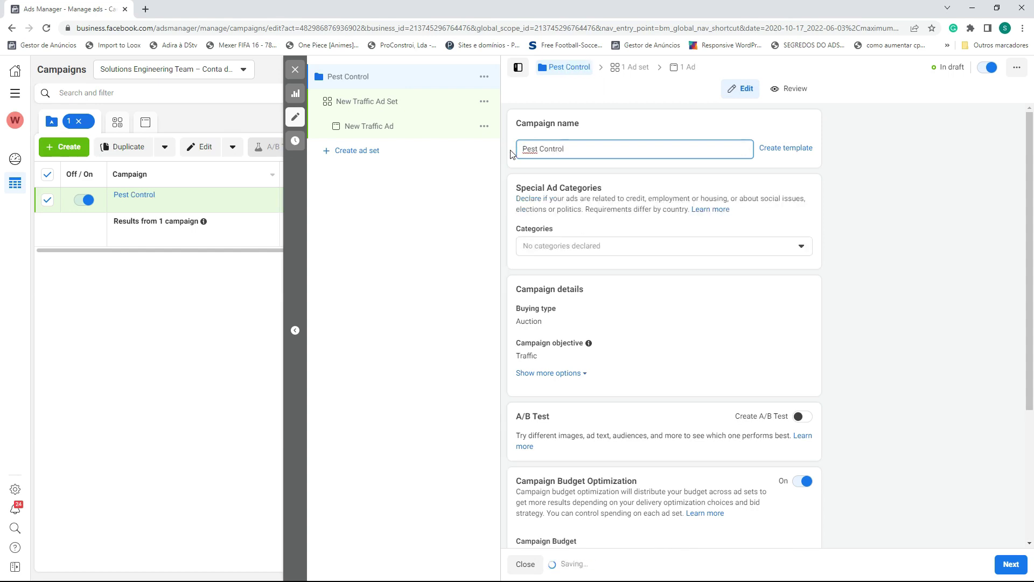
Switch the campaign budget to a Lifetime Budget of $50.00
scroll(544, 299, "down", 3)
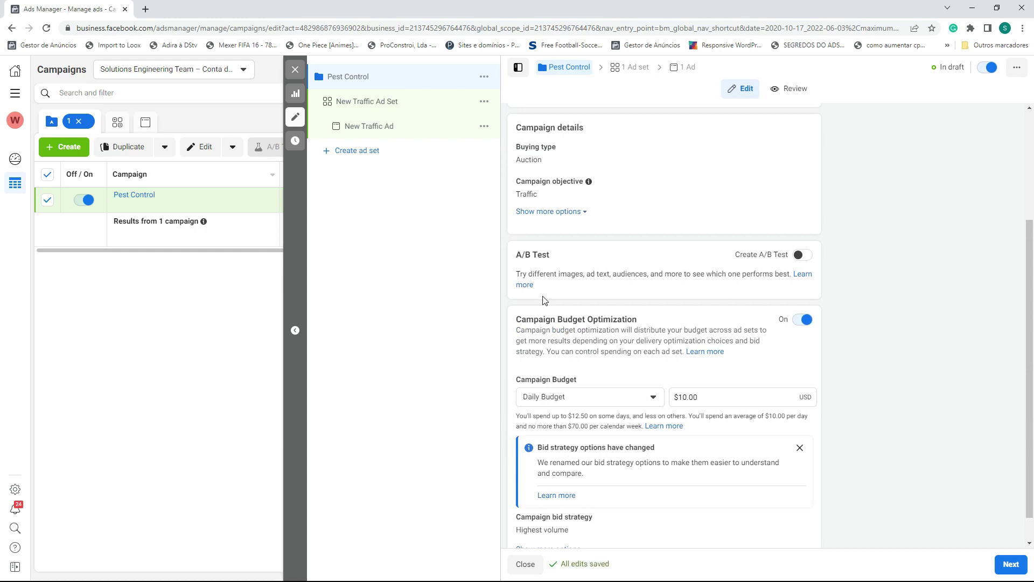
left_click(613, 401)
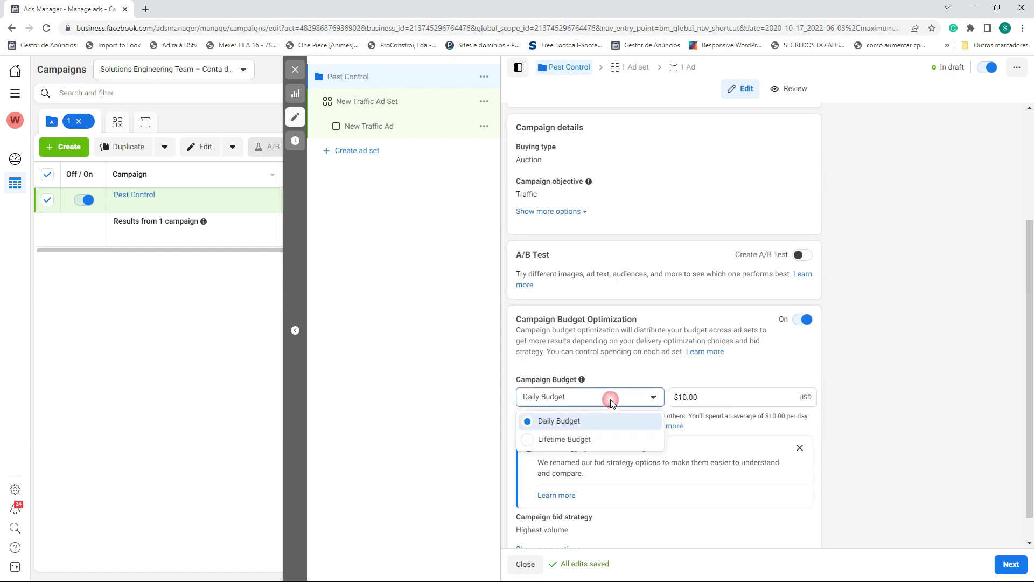
left_click(561, 445)
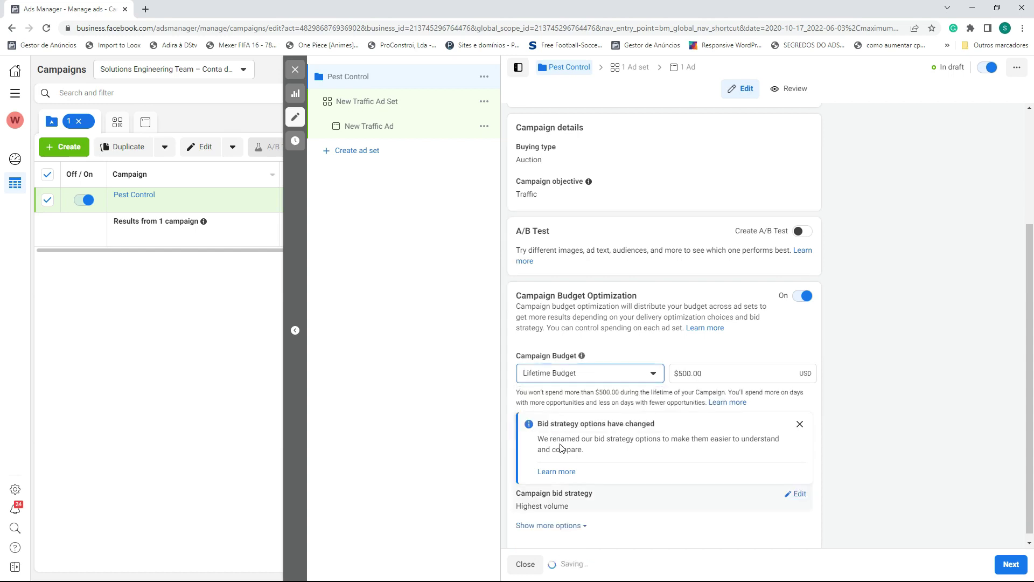
left_click(688, 373)
key("BackSpace")
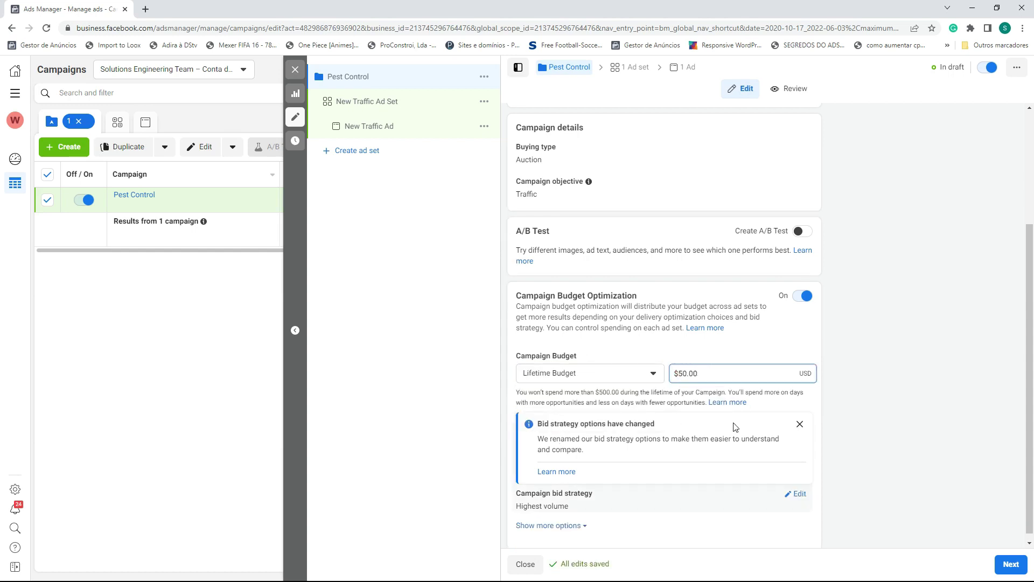
scroll(733, 425, "down", 1)
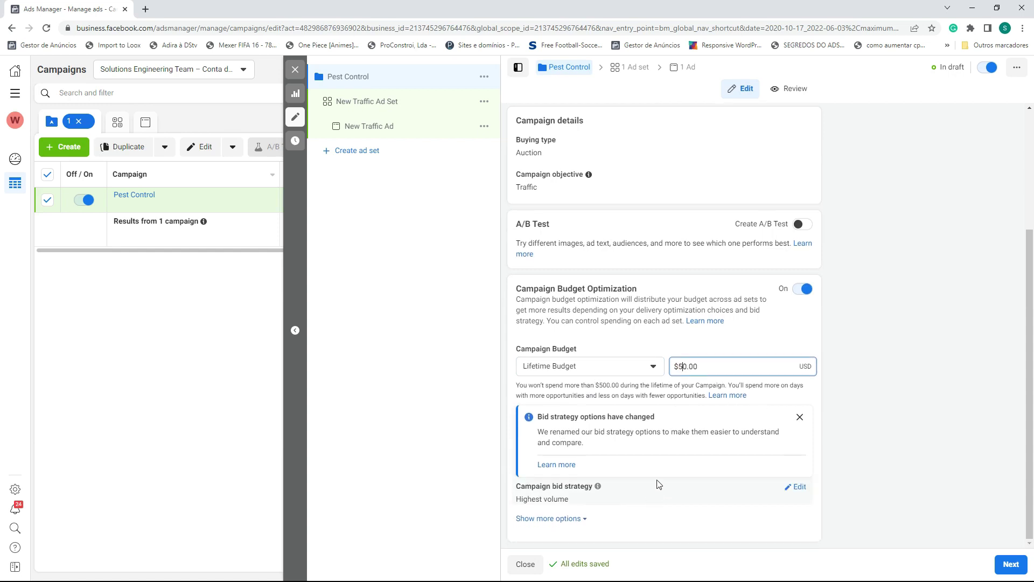
Open the campaign's ad set and set its schedule's end date to June 12, 2022
left_click(632, 66)
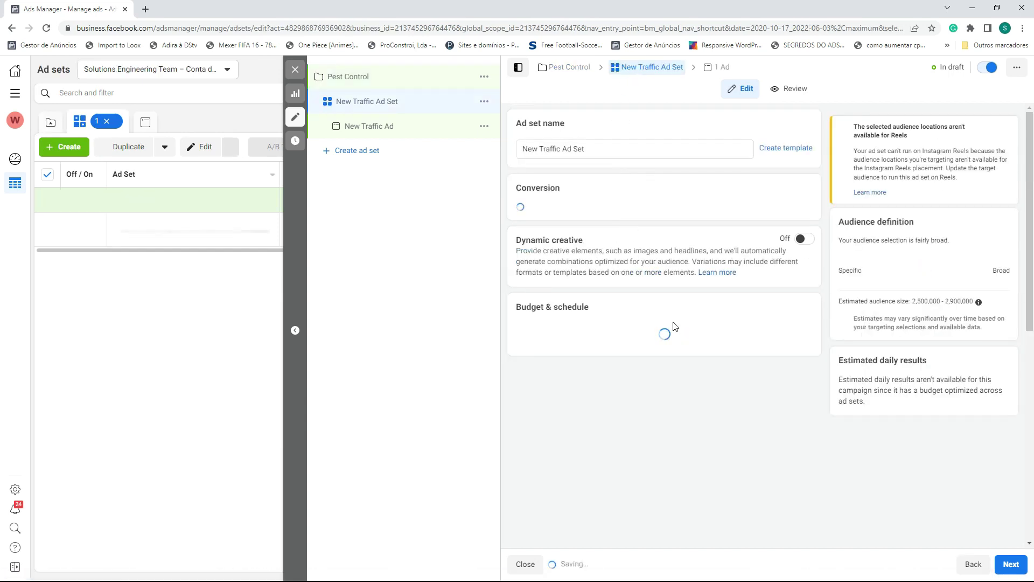
scroll(686, 351, "down", 2)
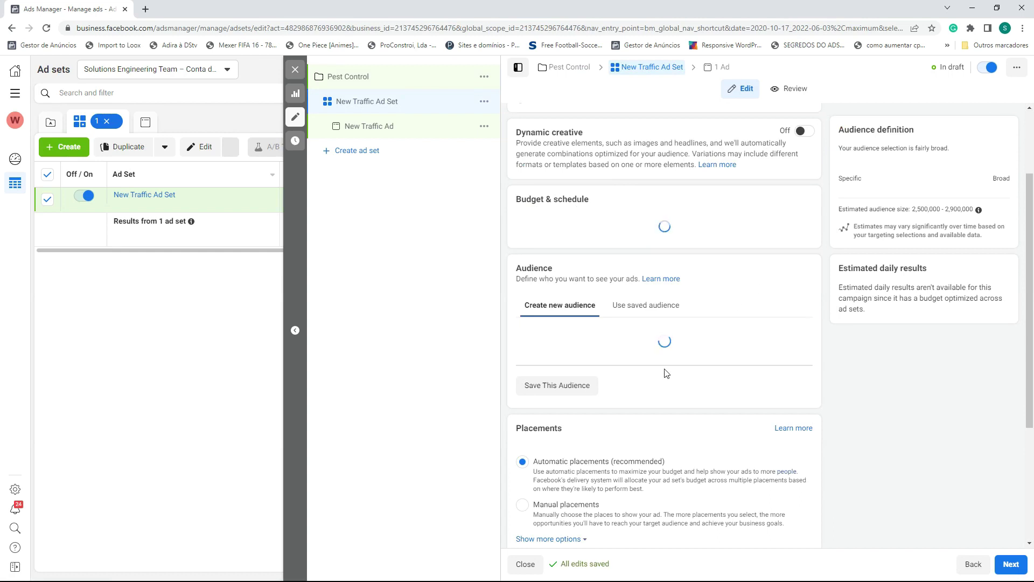
scroll(633, 464, "down", 2)
scroll(663, 448, "down", 6)
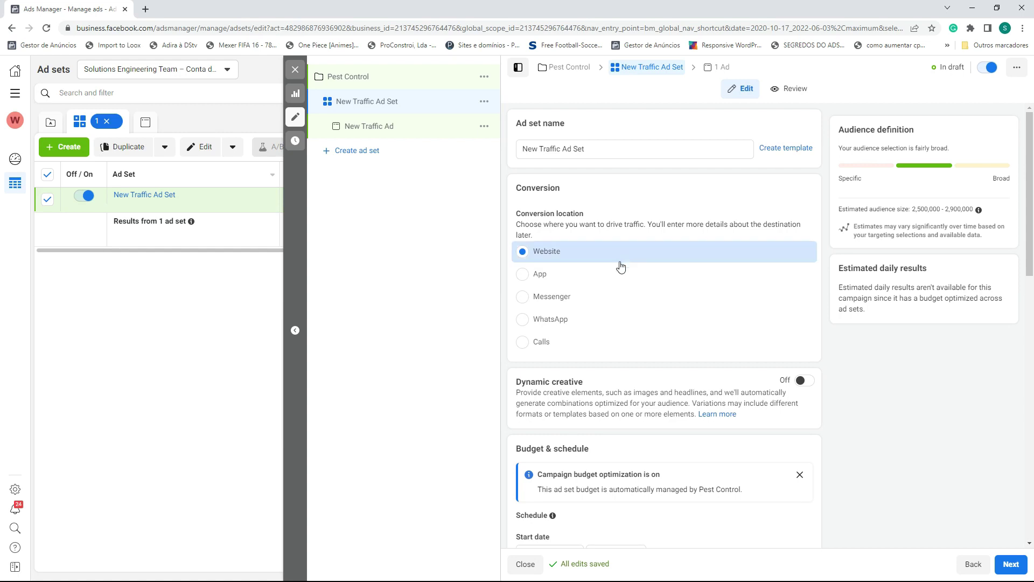
scroll(623, 261, "down", 3)
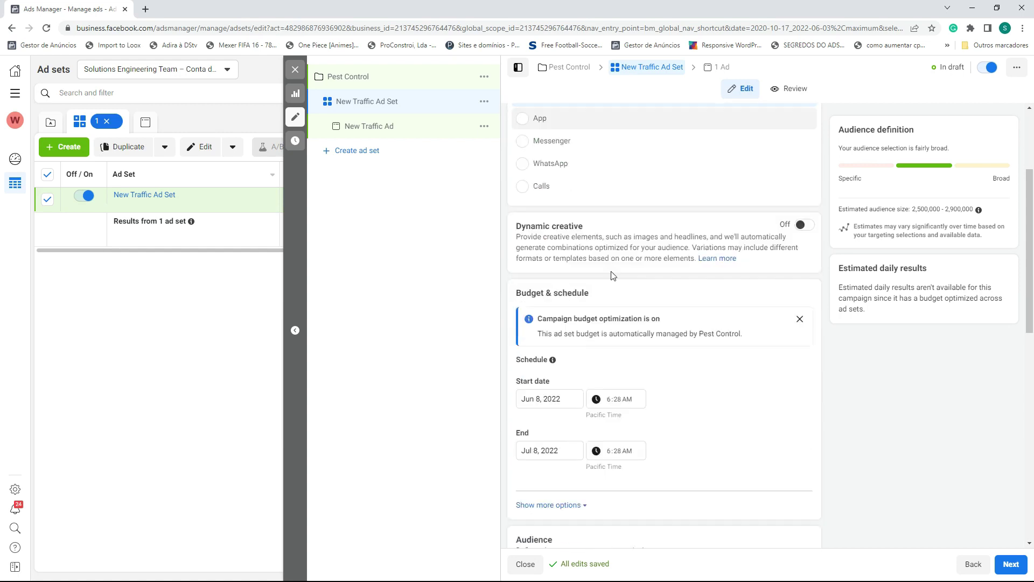
scroll(658, 284, "down", 2)
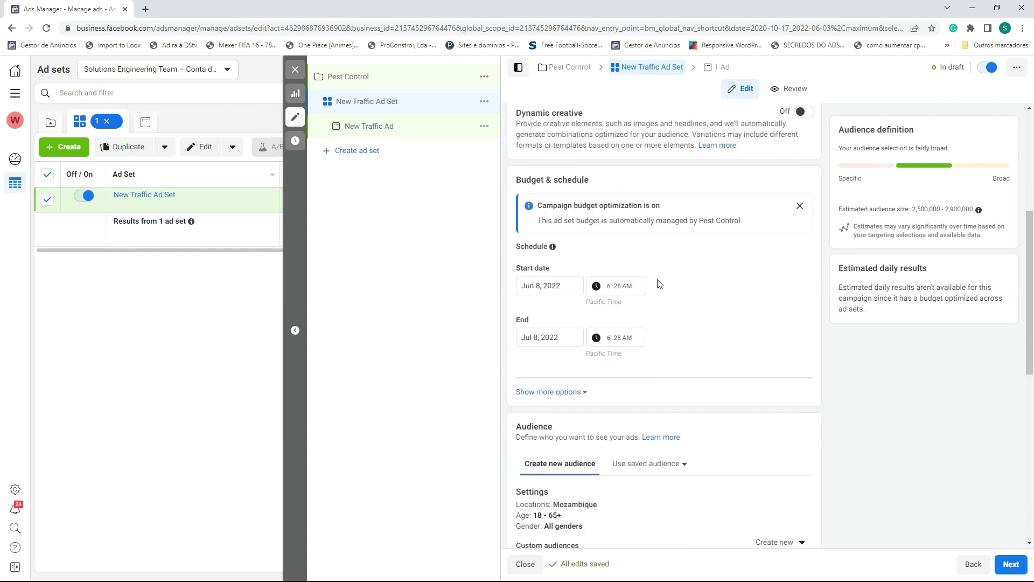
left_click(537, 339)
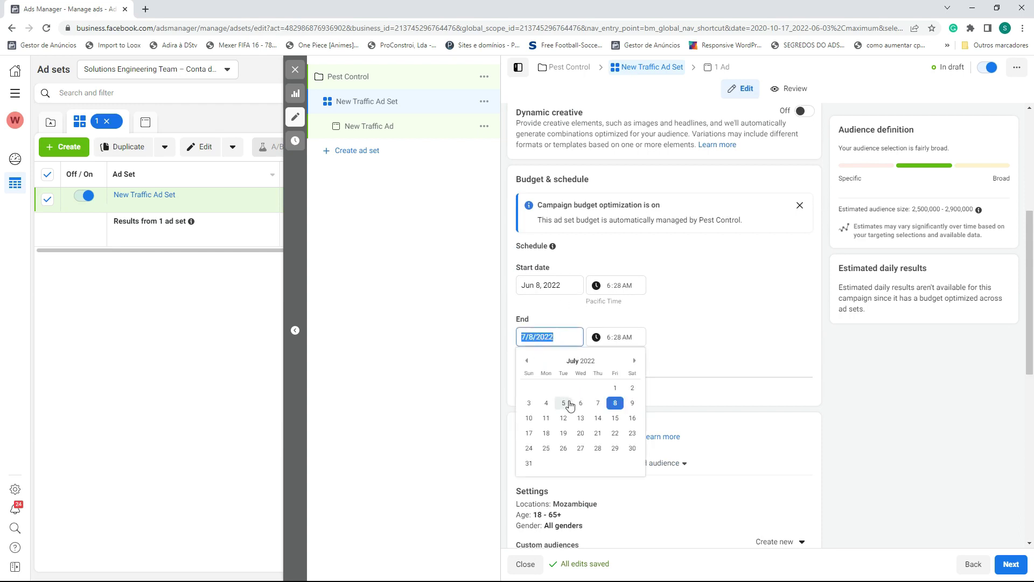
left_click(528, 361)
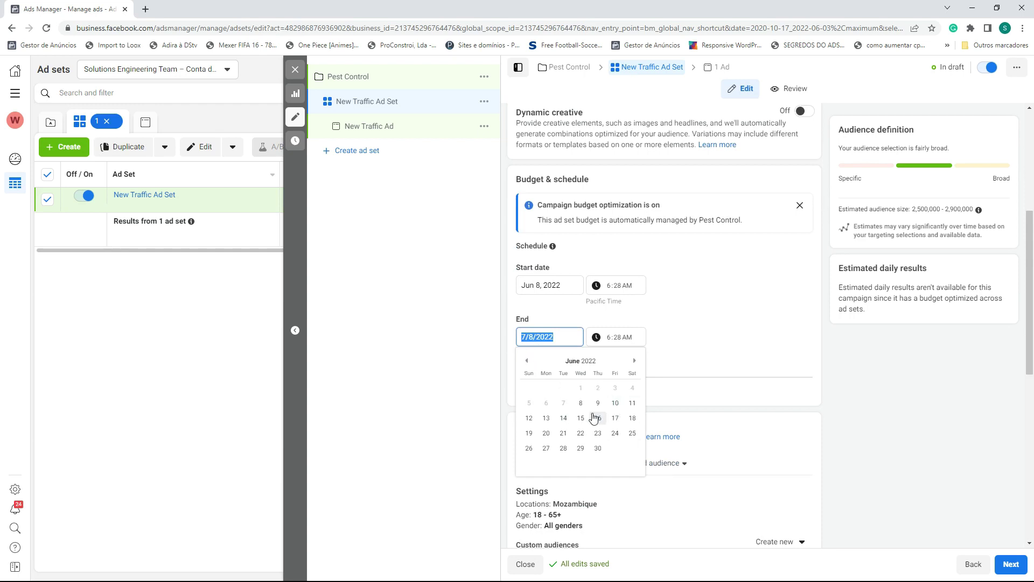
left_click(530, 419)
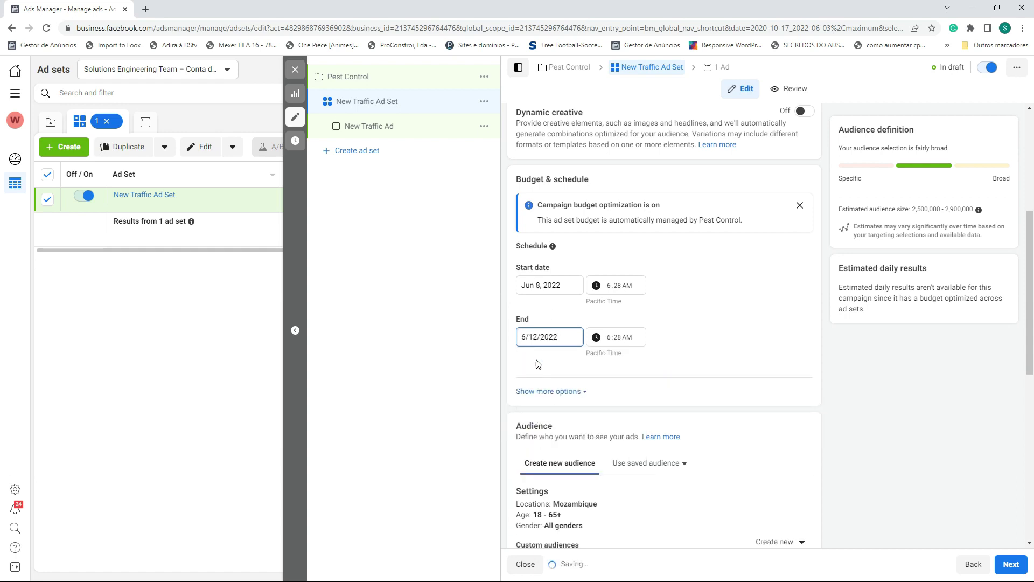
left_click(539, 341)
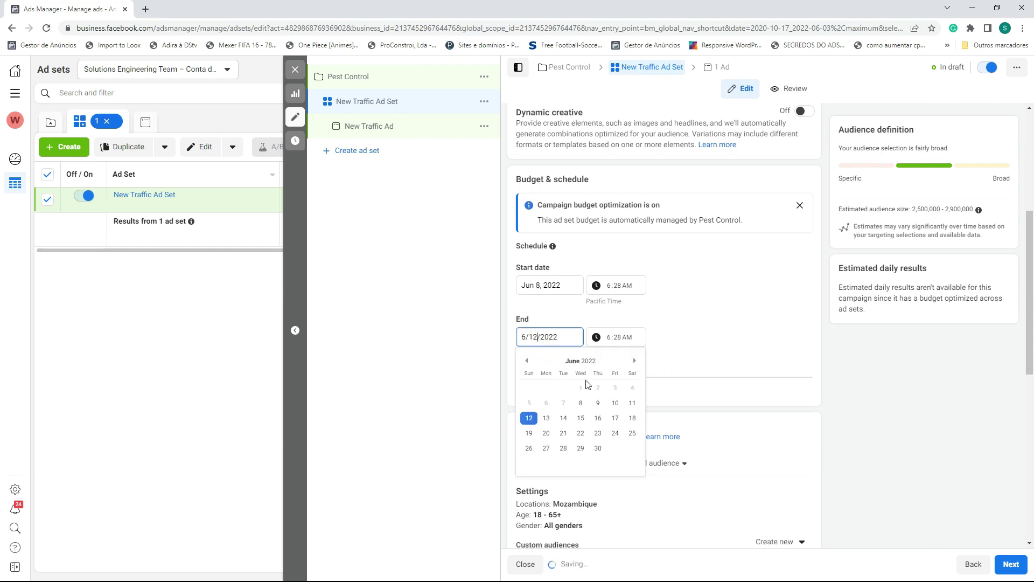
left_click(690, 346)
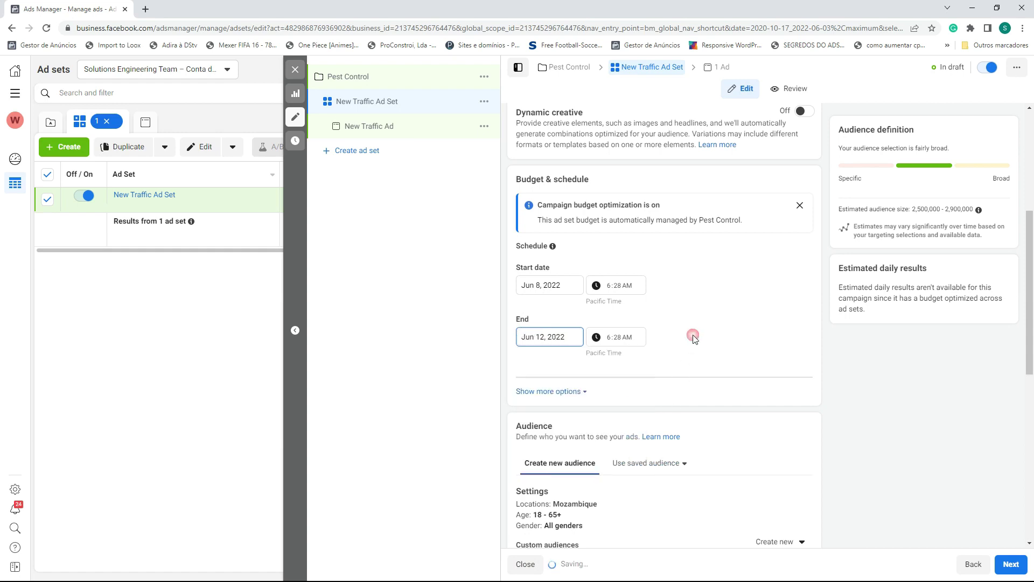
Replace Mozambique with United States in the ad set audience's locations
scroll(657, 341, "down", 6)
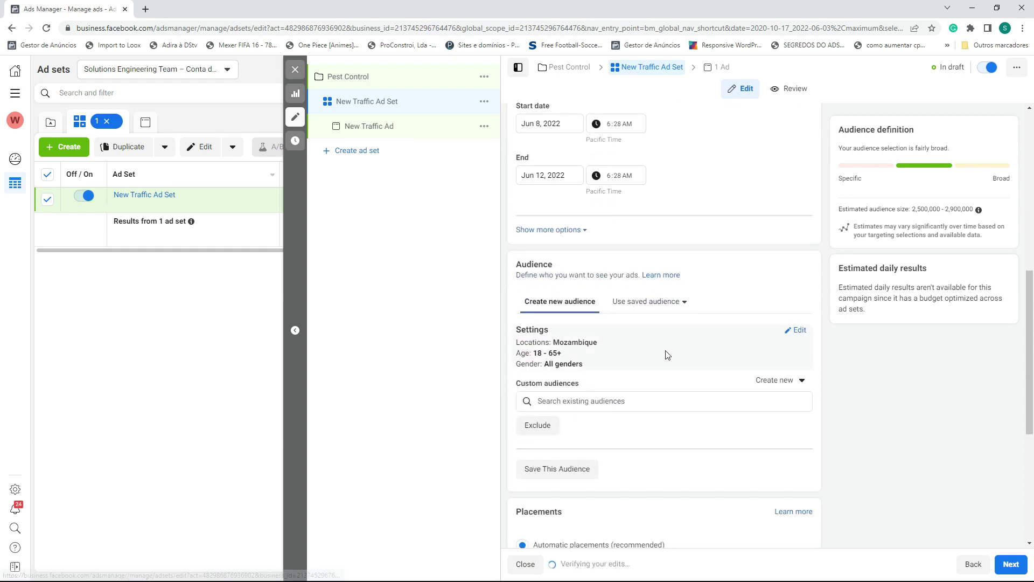
scroll(660, 356, "up", 3)
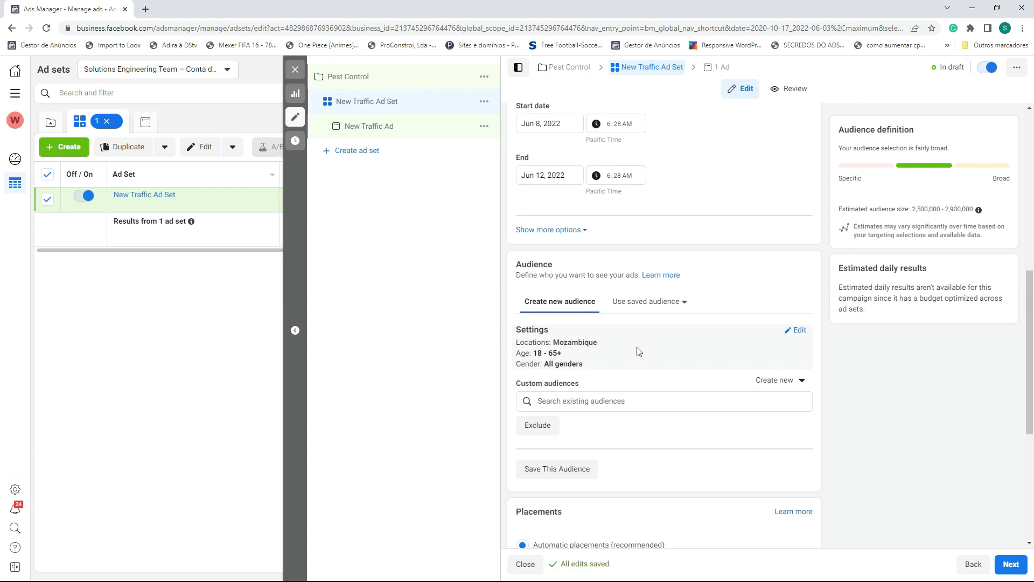
left_click(796, 331)
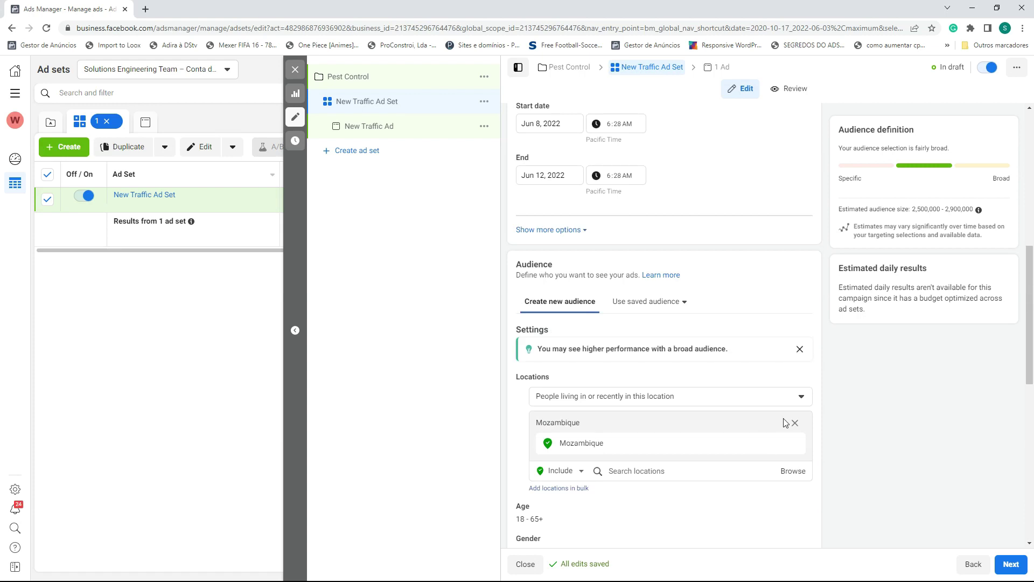
mouse_move(790, 443)
left_click(791, 445)
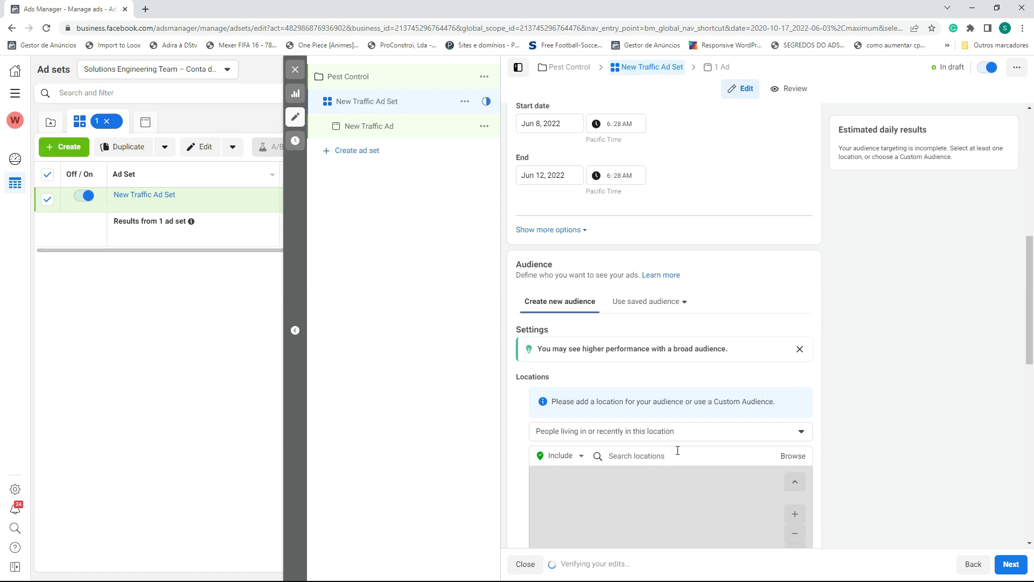
left_click(657, 455)
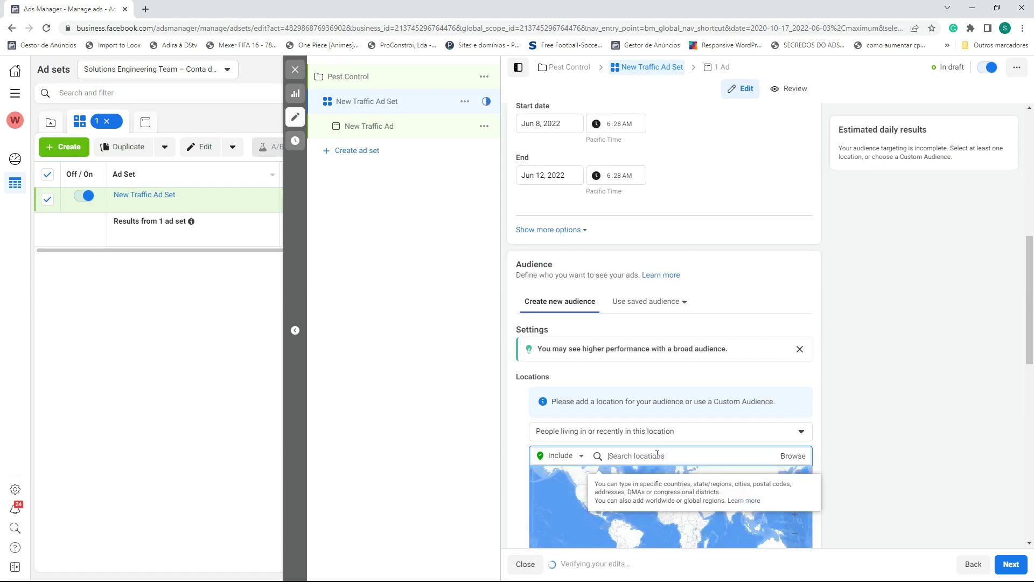
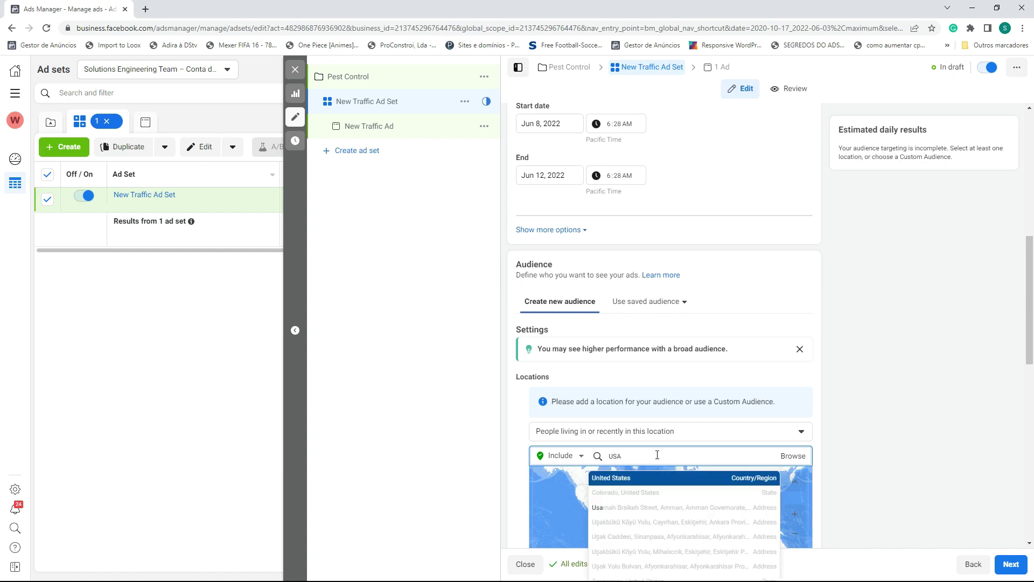
left_click(661, 478)
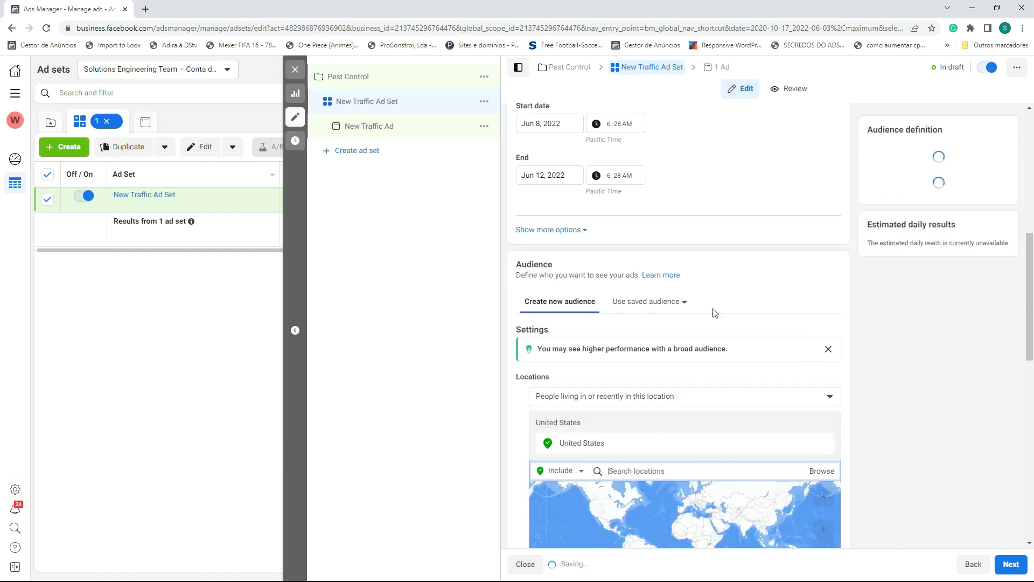
Set the minimum age of the ad set's audience to 30
scroll(896, 346, "down", 8)
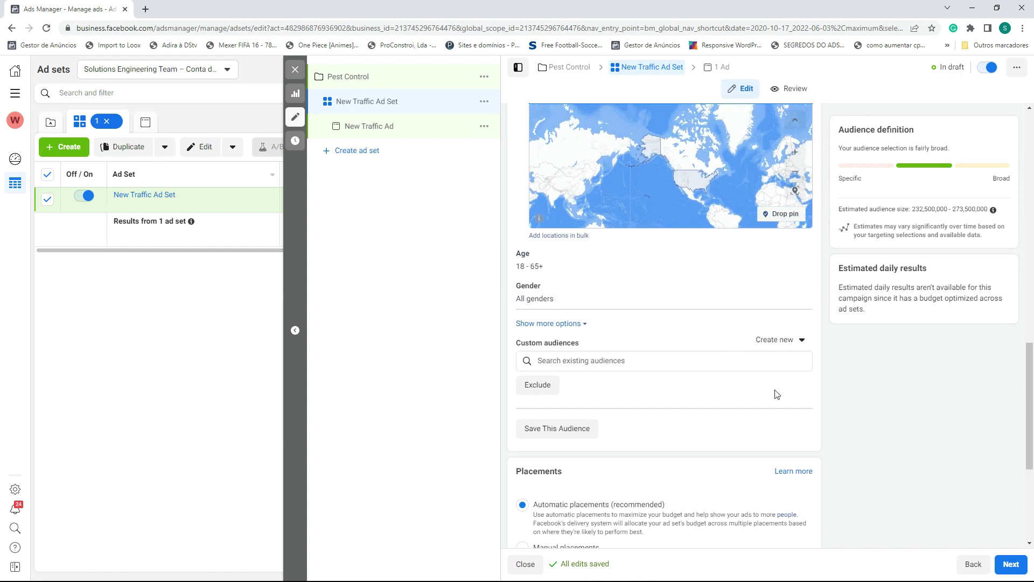
scroll(666, 307, "up", 1)
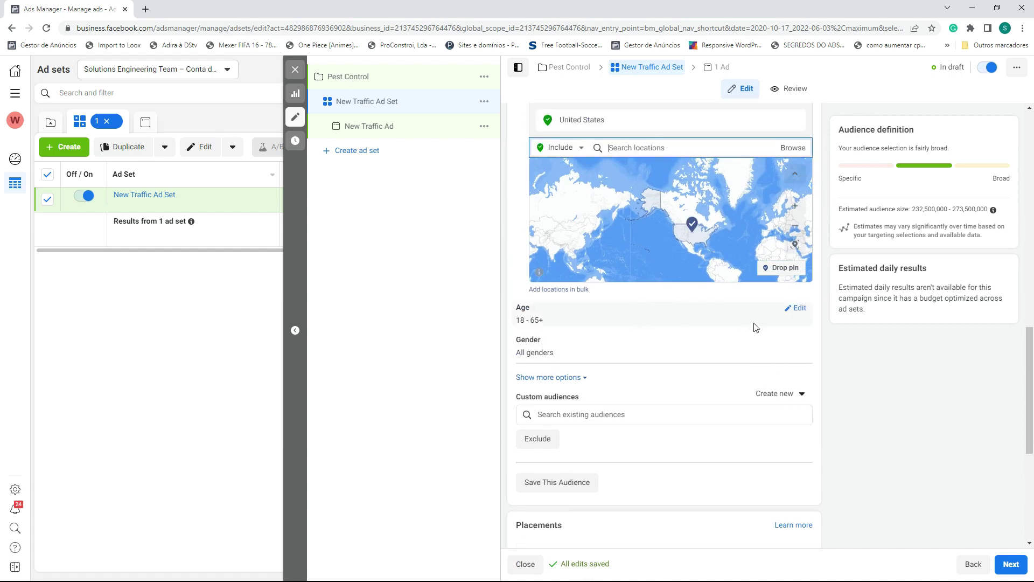
left_click(798, 313)
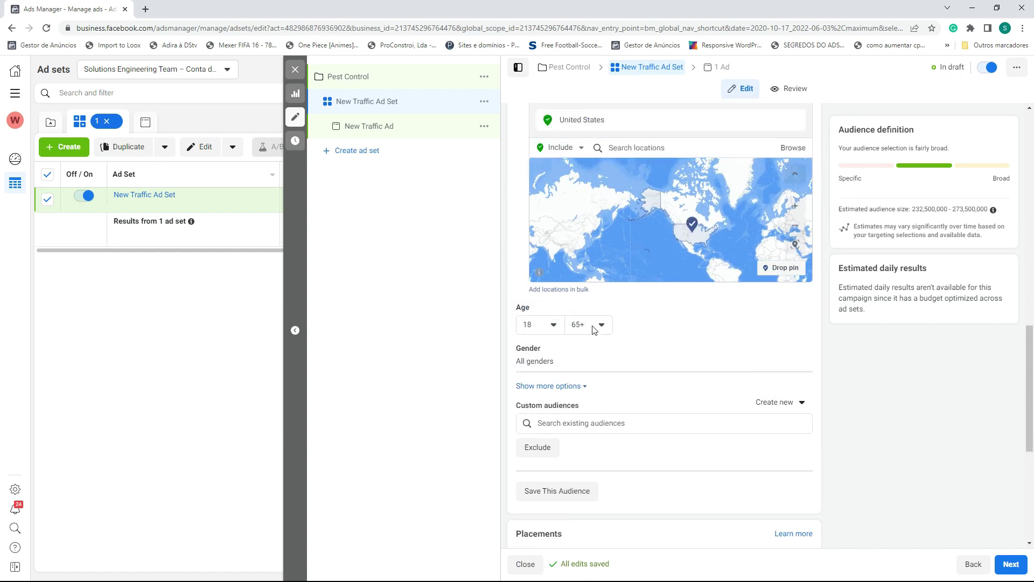
left_click(550, 330)
scroll(560, 430, "down", 5)
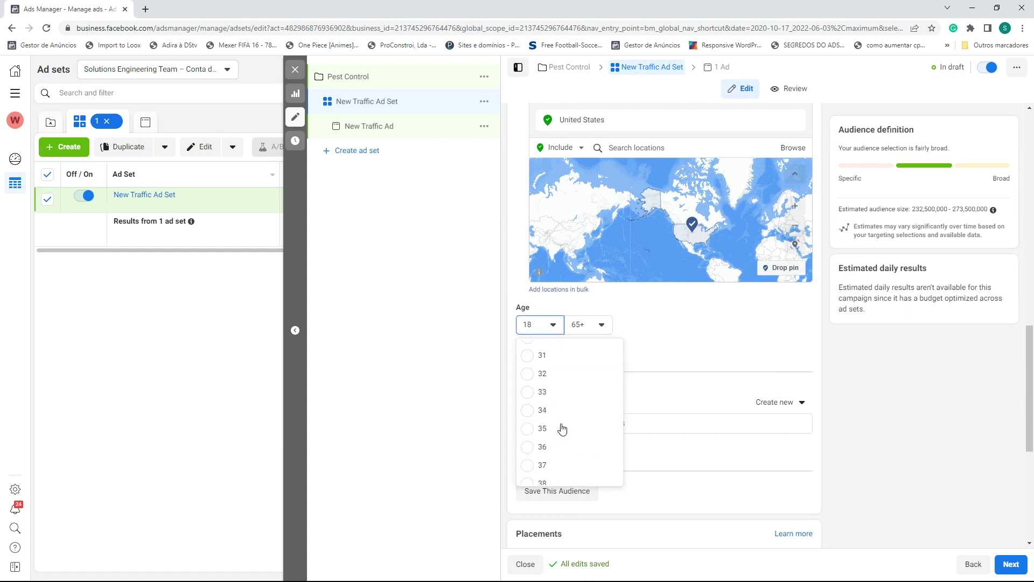
scroll(561, 429, "up", 2)
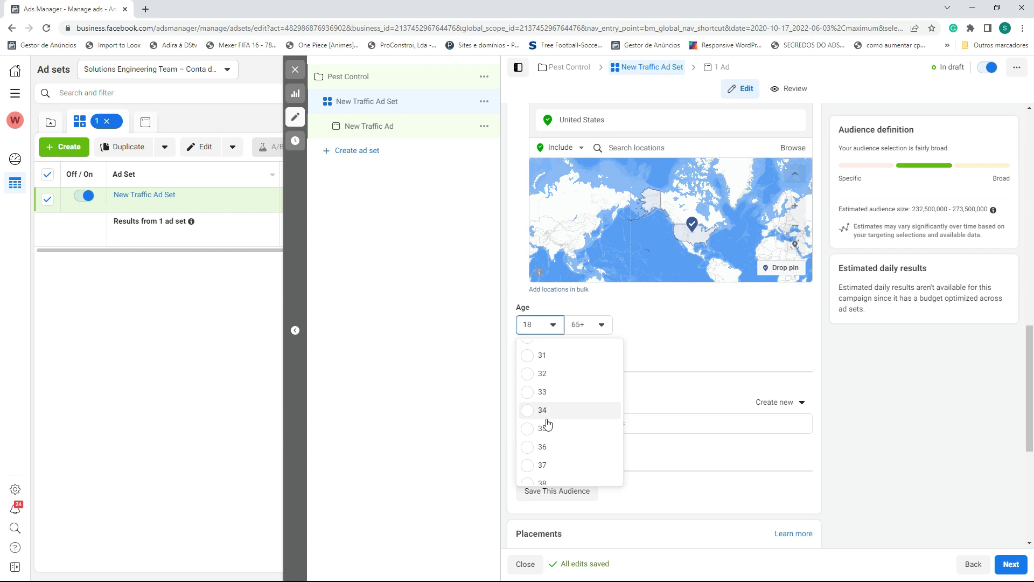
scroll(550, 412, "up", 2)
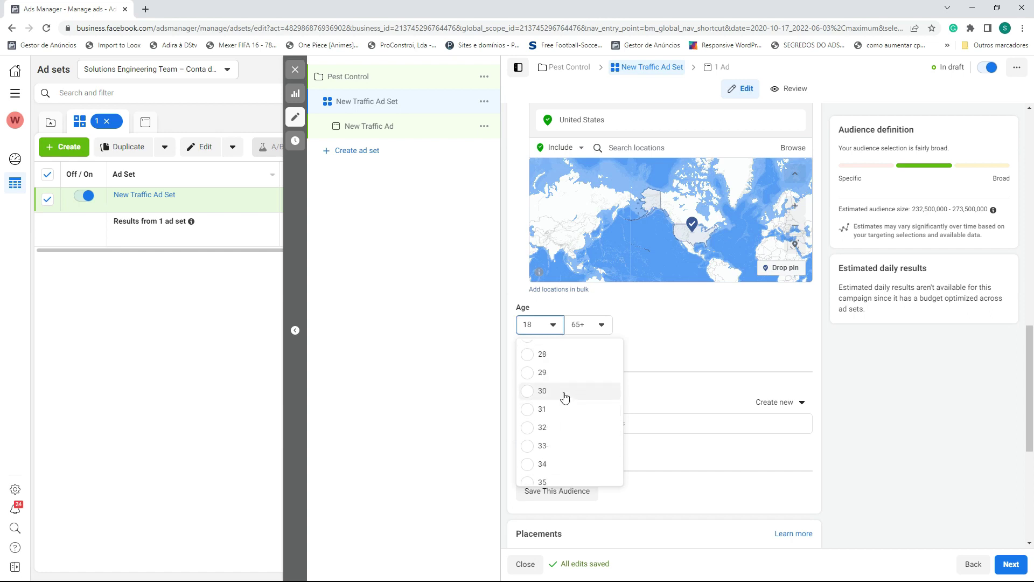
left_click(565, 397)
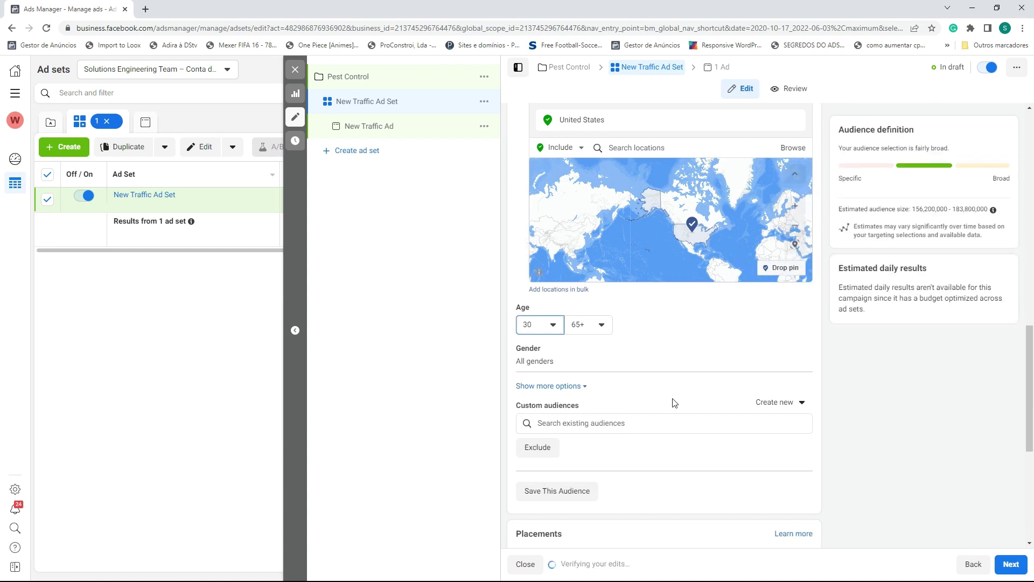
Examine the estimated audience size and review the audience's location, age and gender settings
scroll(674, 402, "down", 5)
scroll(674, 401, "up", 4)
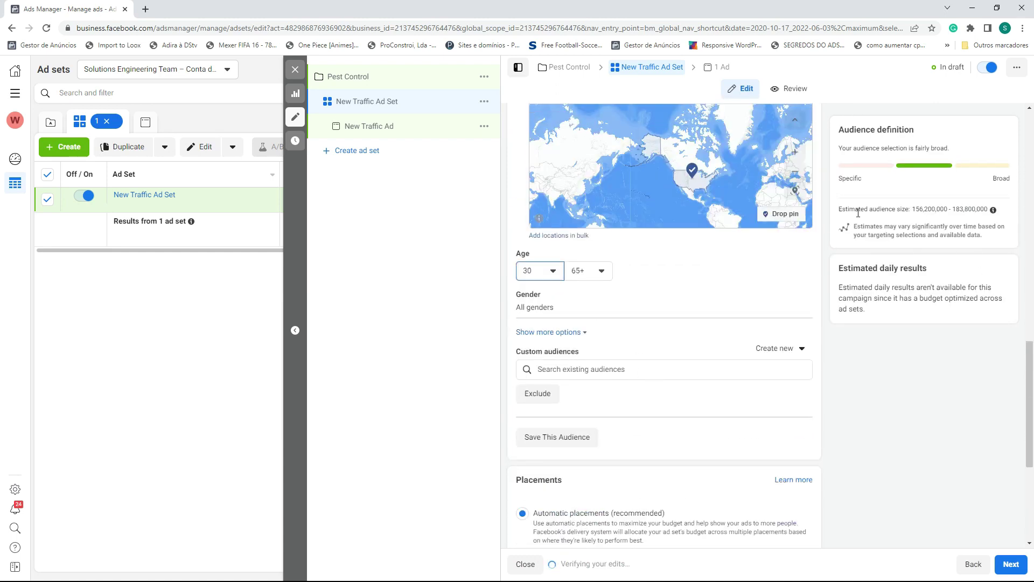
left_click_drag(915, 209, 982, 207)
left_click(968, 212)
scroll(683, 393, "up", 5)
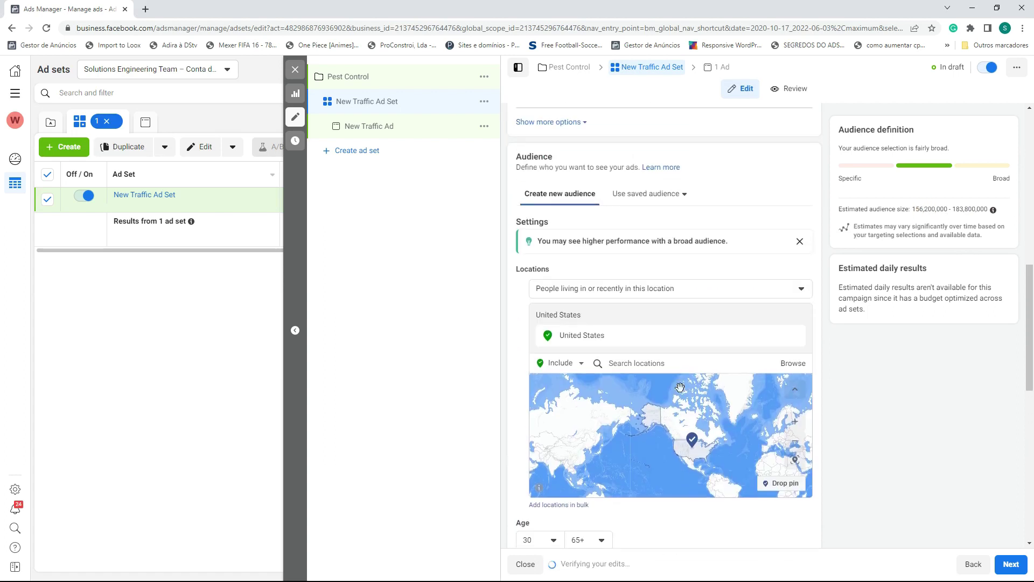
scroll(596, 498, "down", 1)
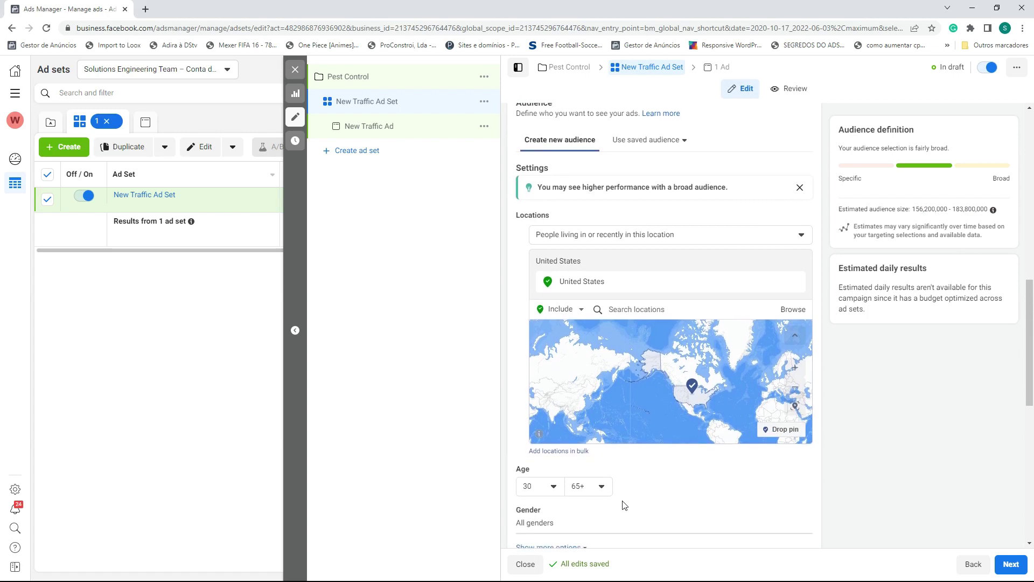
scroll(625, 505, "down", 3)
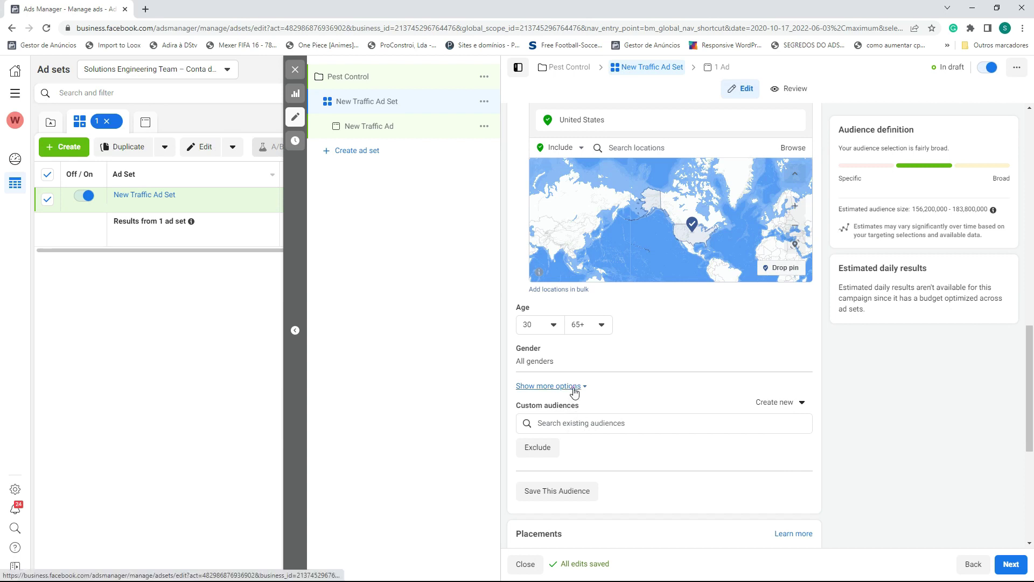
Expand the audience options, search detailed targeting for "Pest" and add the Pesticide application interest
scroll(573, 396, "down", 5)
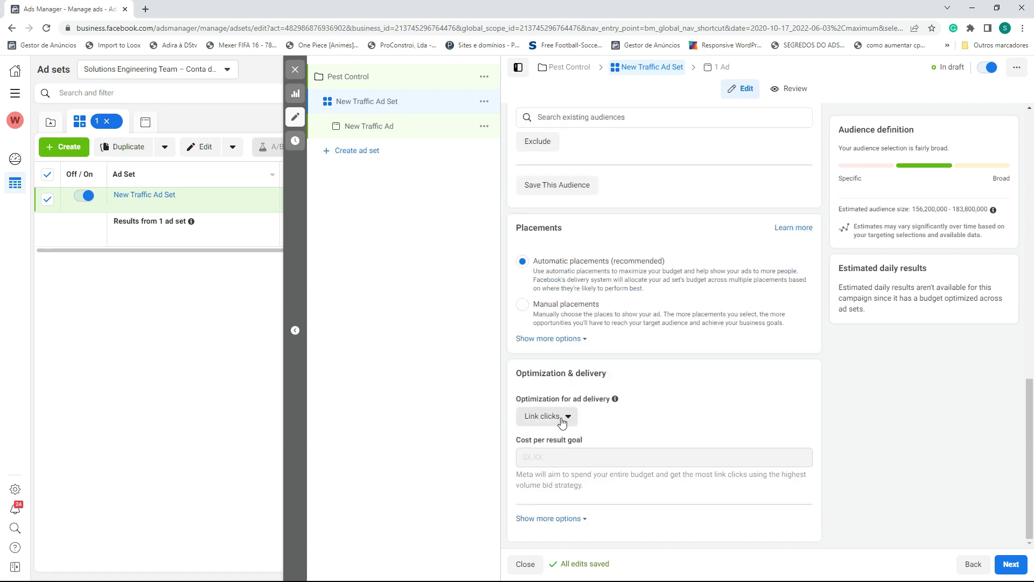
scroll(642, 367, "up", 4)
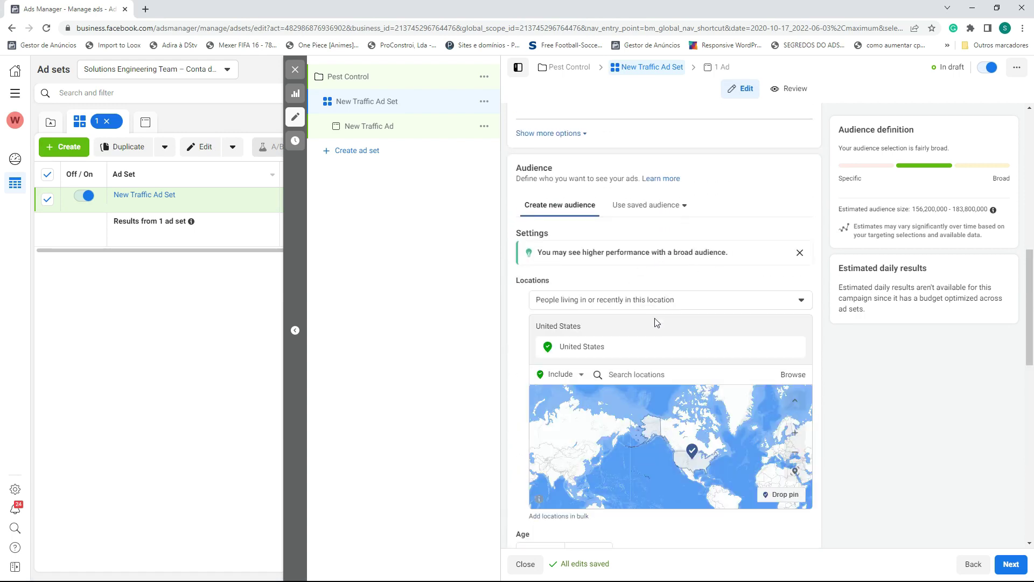
scroll(654, 321, "down", 5)
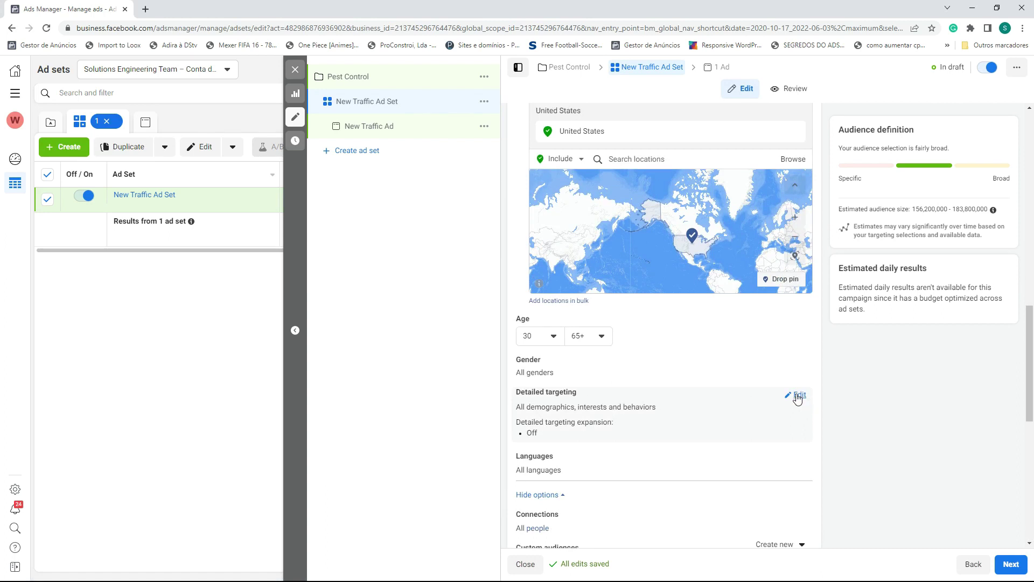
left_click(796, 394)
left_click(596, 419)
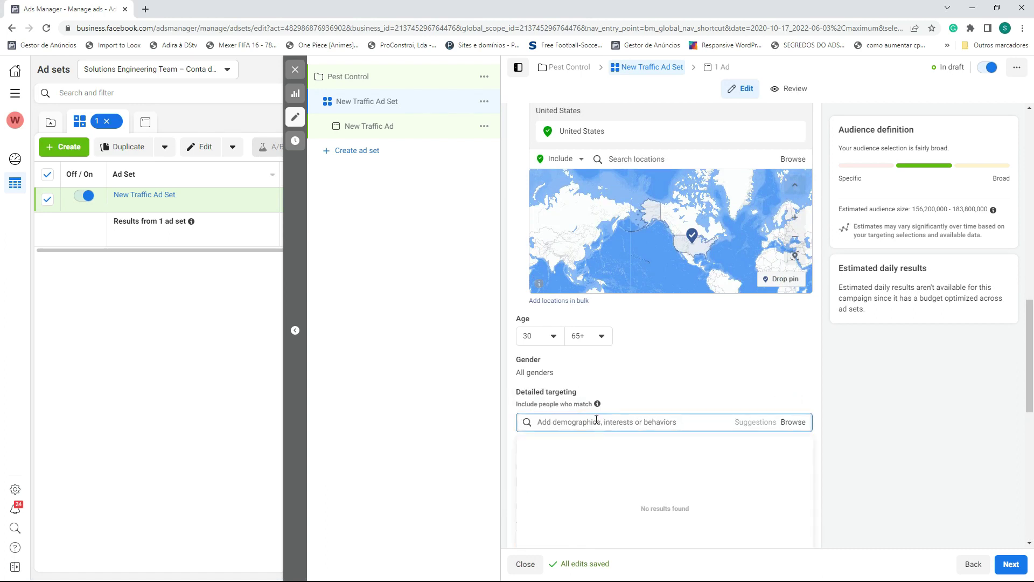
type("Pest")
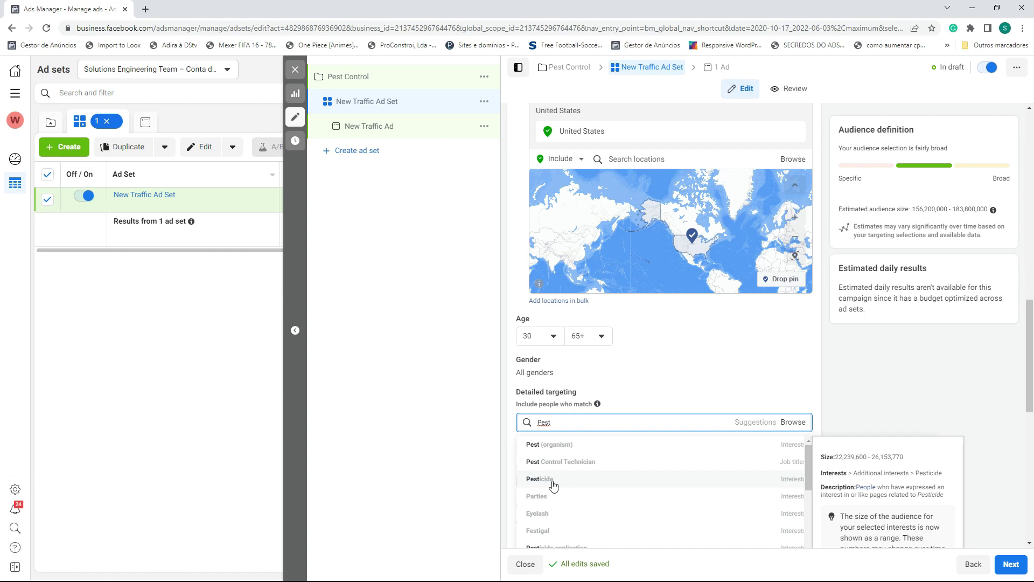
scroll(555, 488, "down", 2)
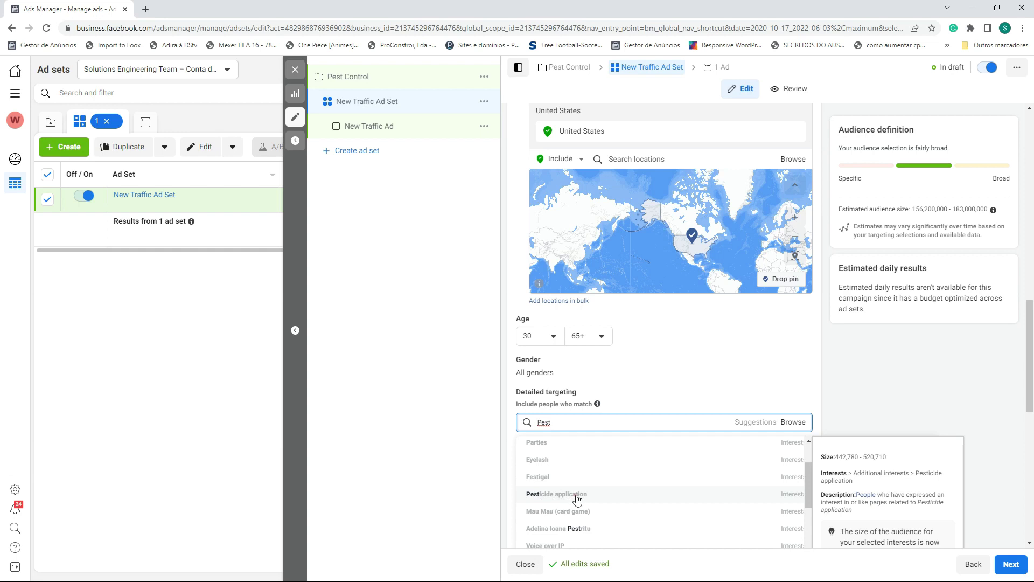
left_click(577, 500)
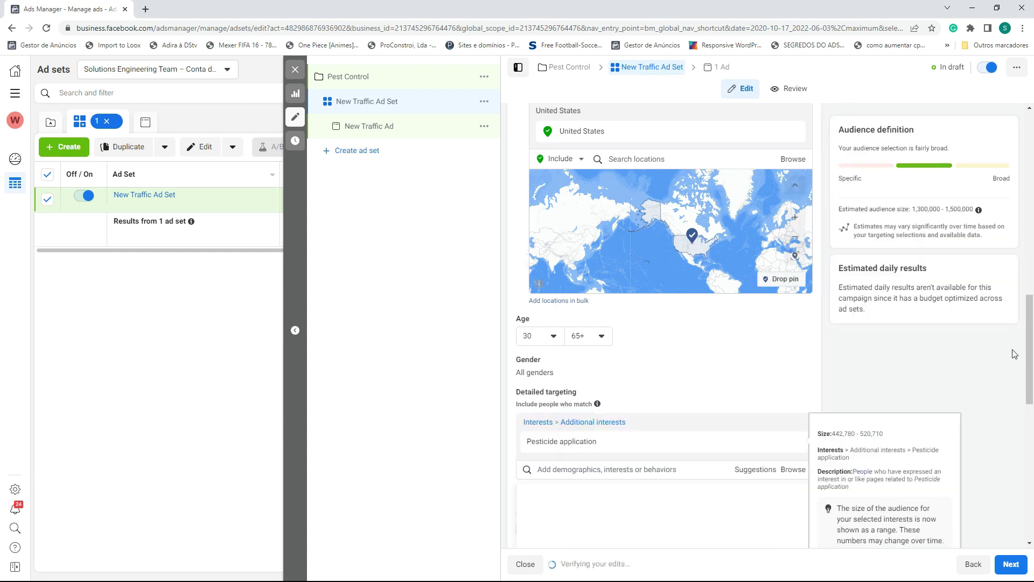
Examine the estimated audience size, the placement settings and the available optimization choices for ad delivery
left_click_drag(912, 209, 978, 208)
scroll(692, 418, "down", 3)
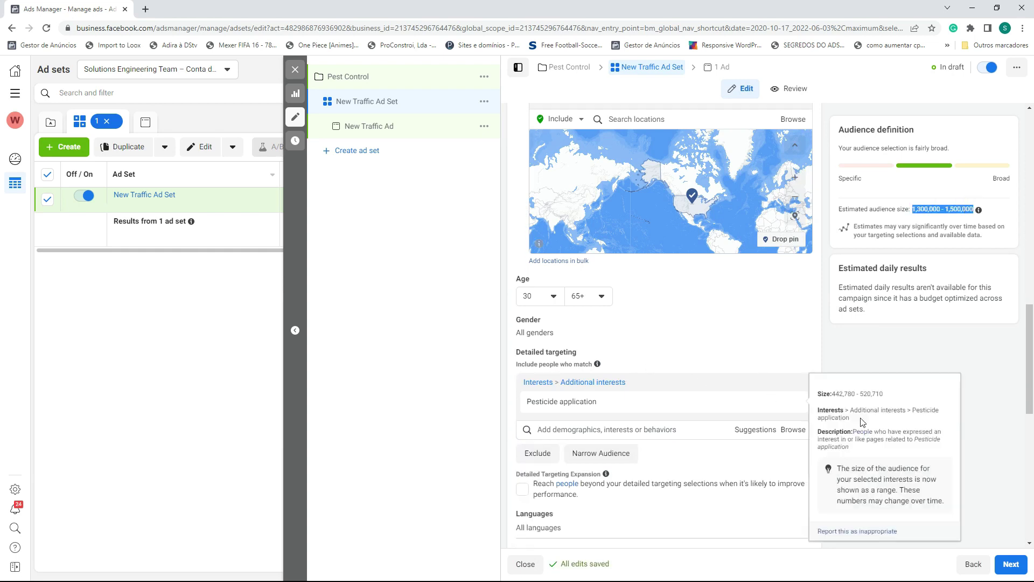
scroll(677, 422, "down", 7)
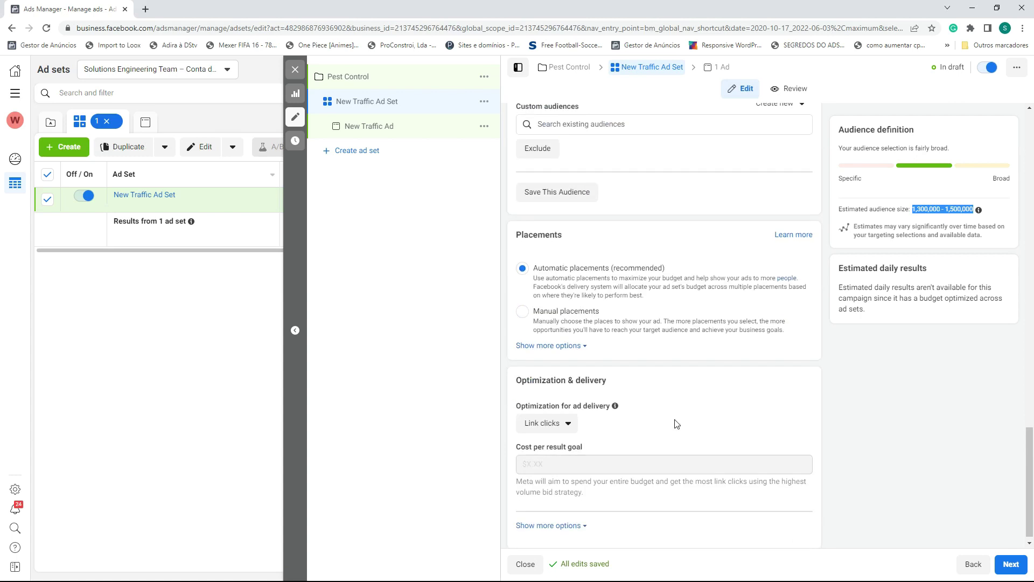
left_click(543, 420)
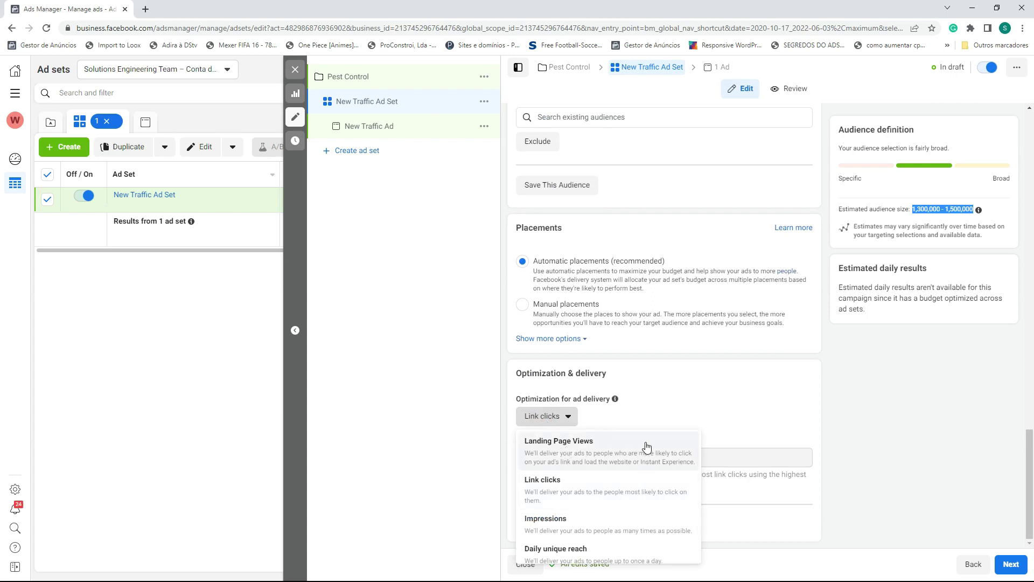
left_click(803, 416)
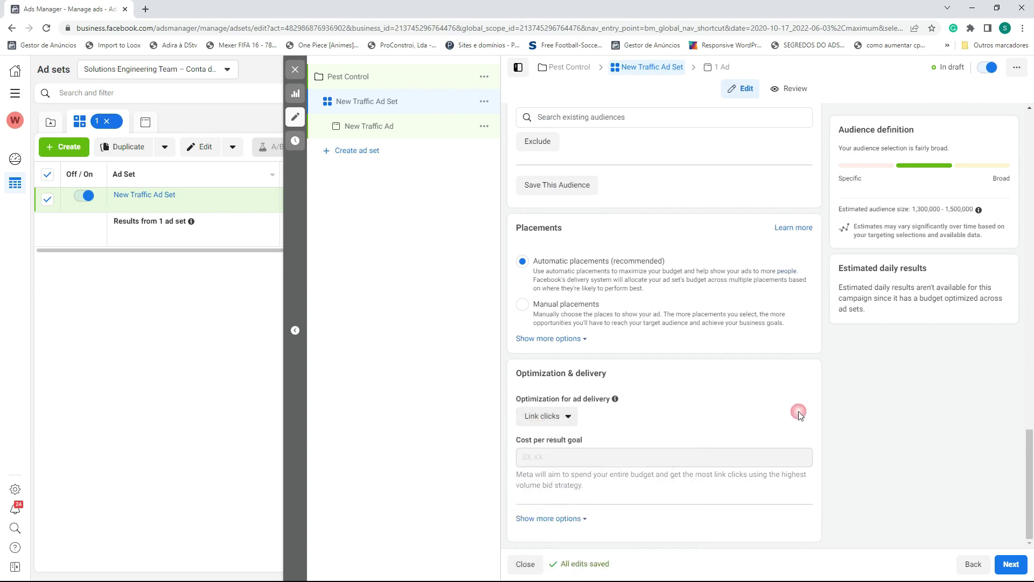
scroll(782, 423, "up", 10)
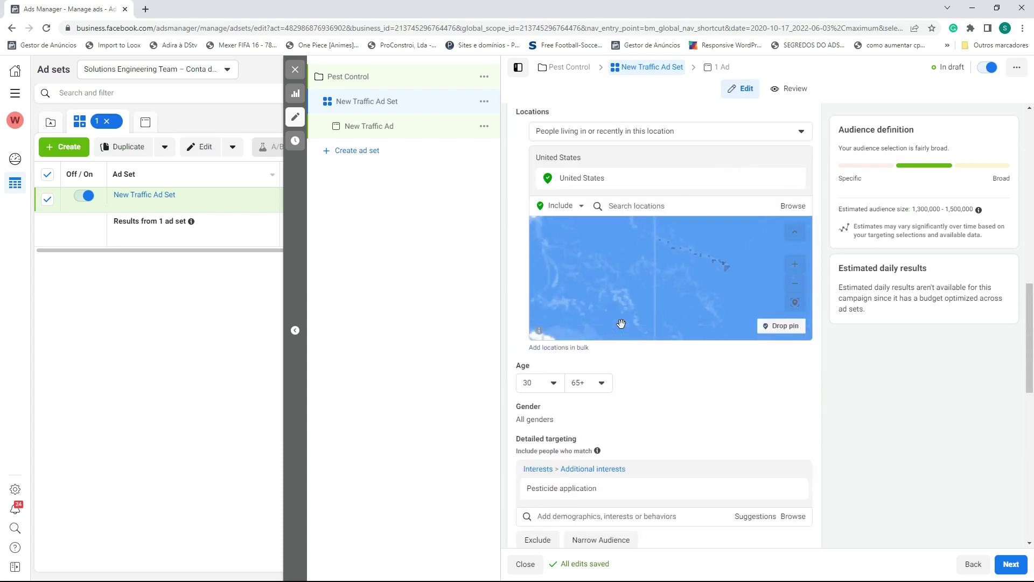
scroll(771, 391, "down", 4)
scroll(760, 402, "up", 5)
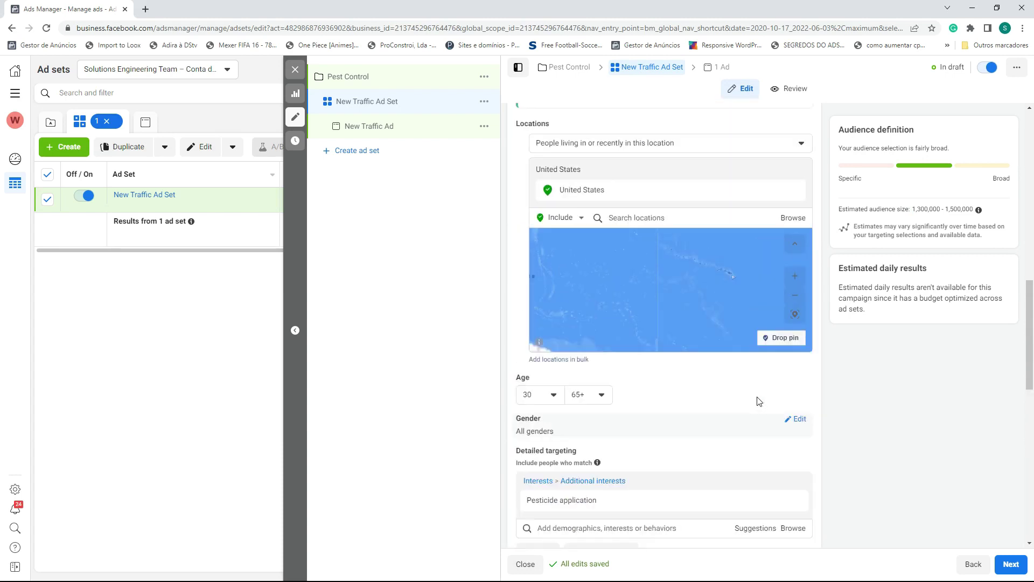
scroll(741, 425, "down", 12)
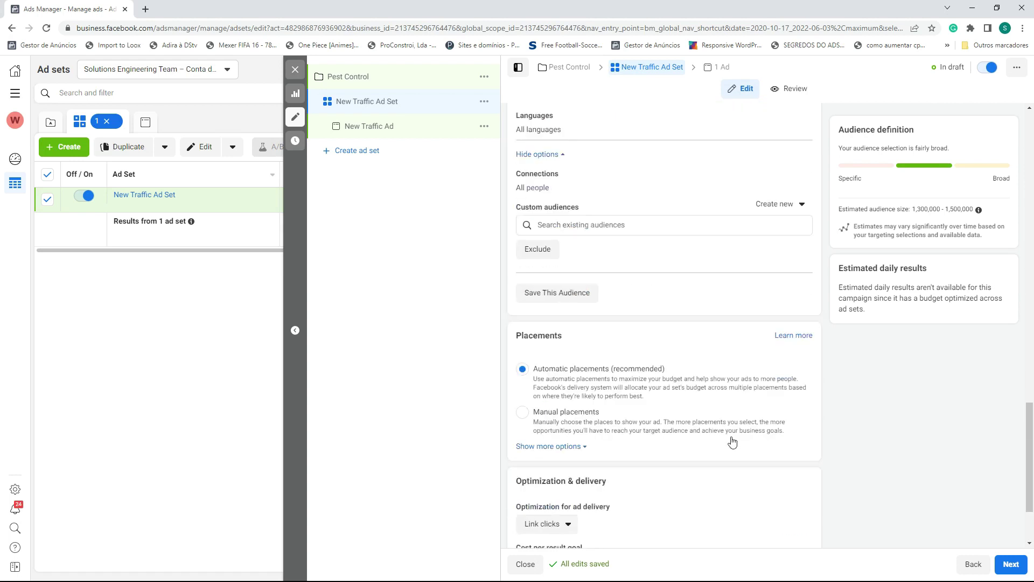
left_click(564, 420)
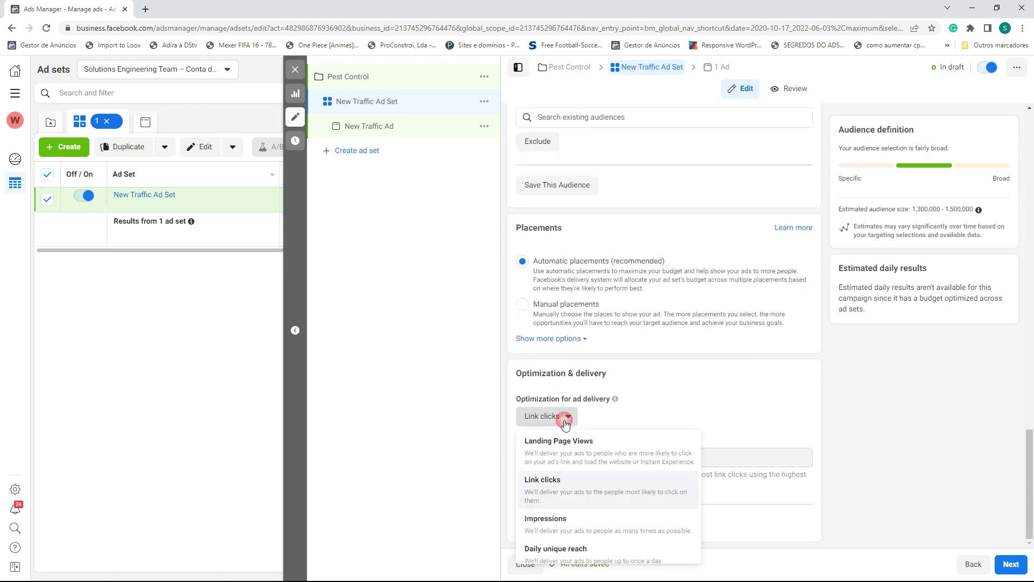
left_click(800, 393)
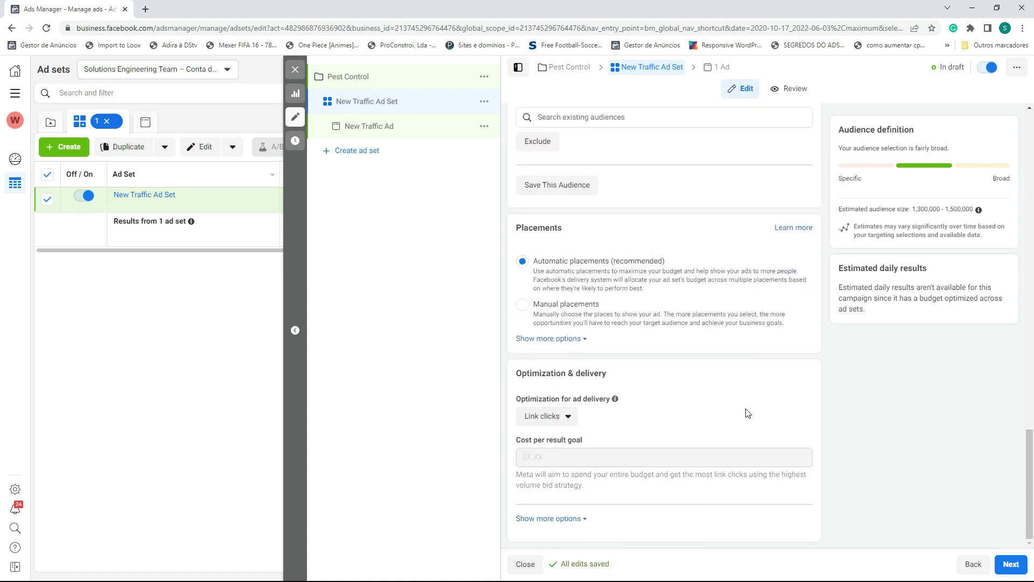
scroll(709, 433, "up", 7)
Open the campaign's ad and set its Facebook Page to Maoutfit from the MaOutFit business
left_click(722, 68)
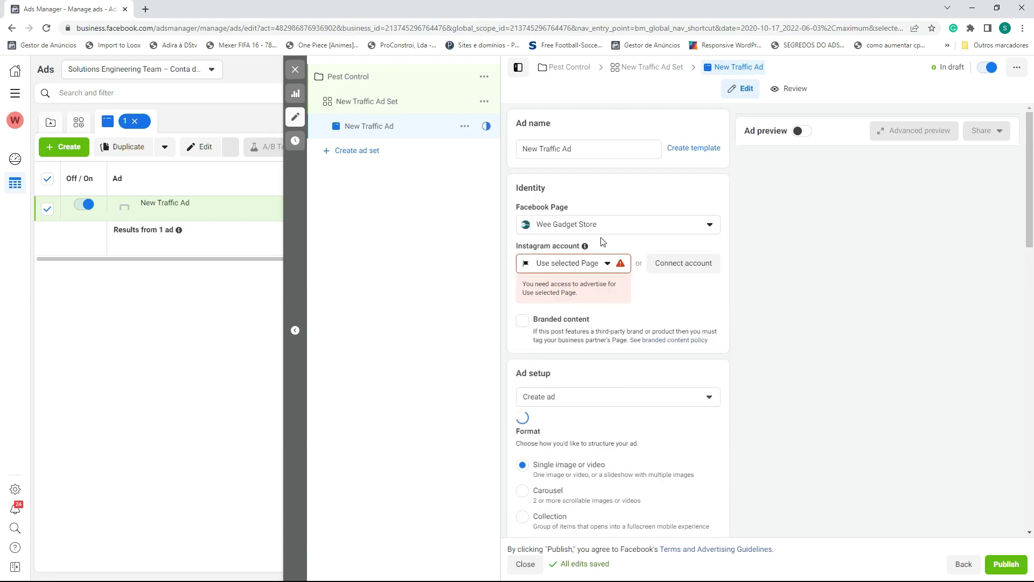
left_click(599, 236)
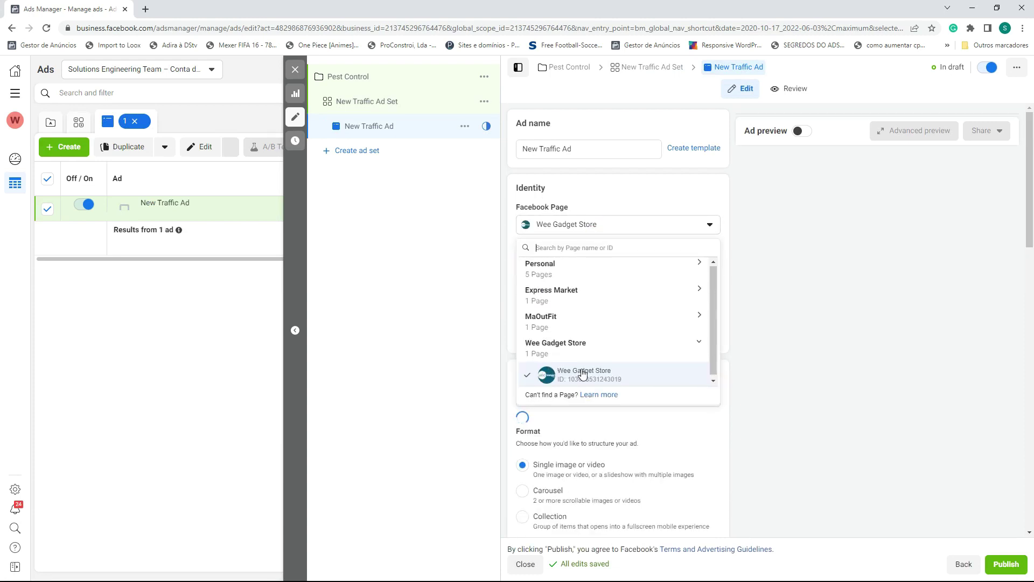
left_click(561, 303)
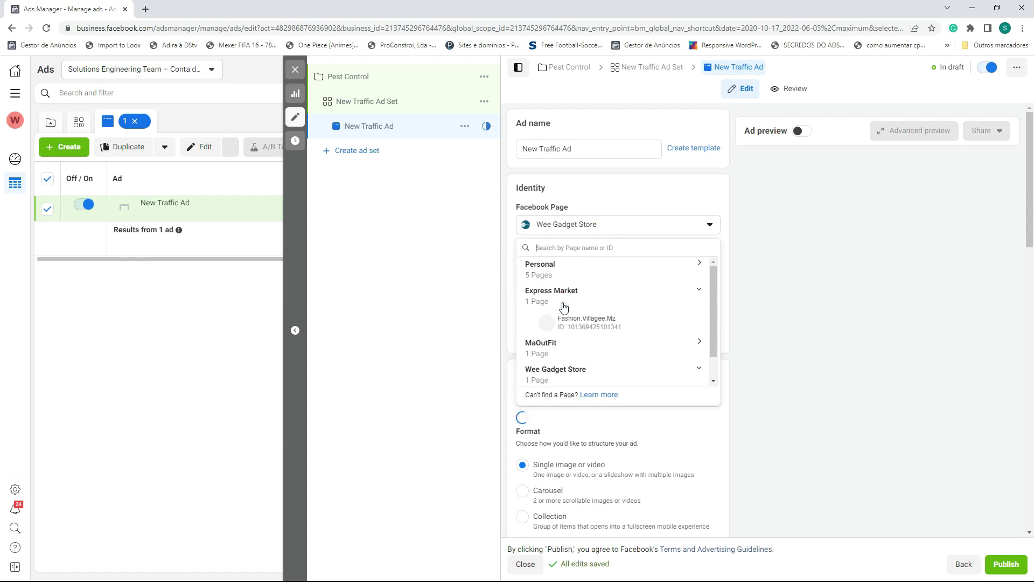
left_click(563, 348)
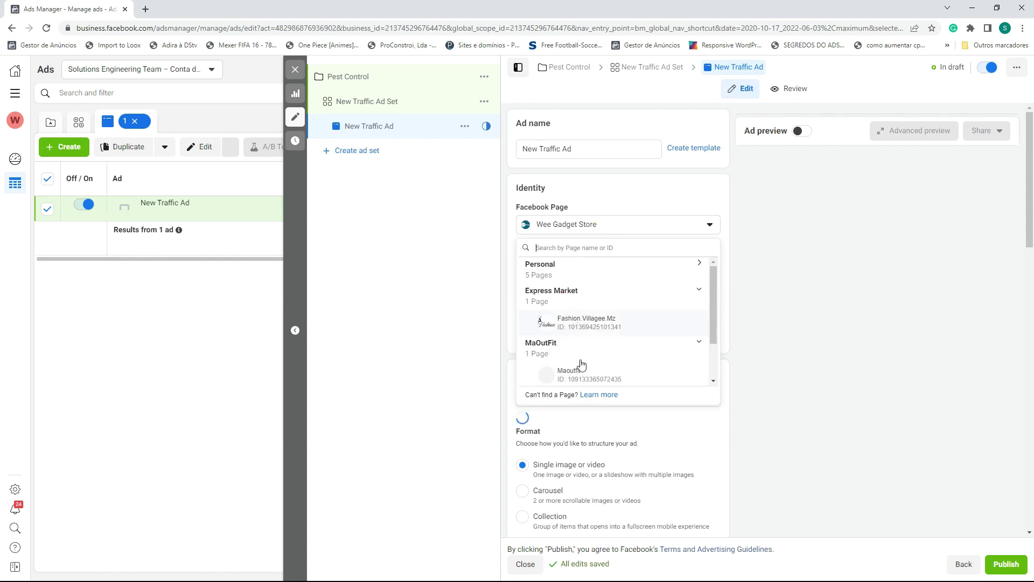
left_click(577, 372)
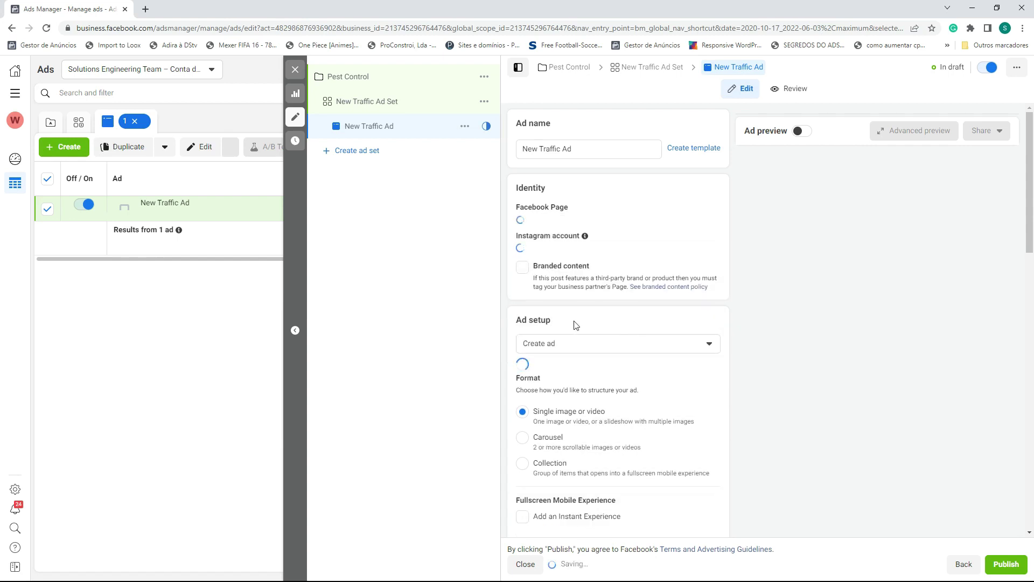
scroll(651, 264, "down", 4)
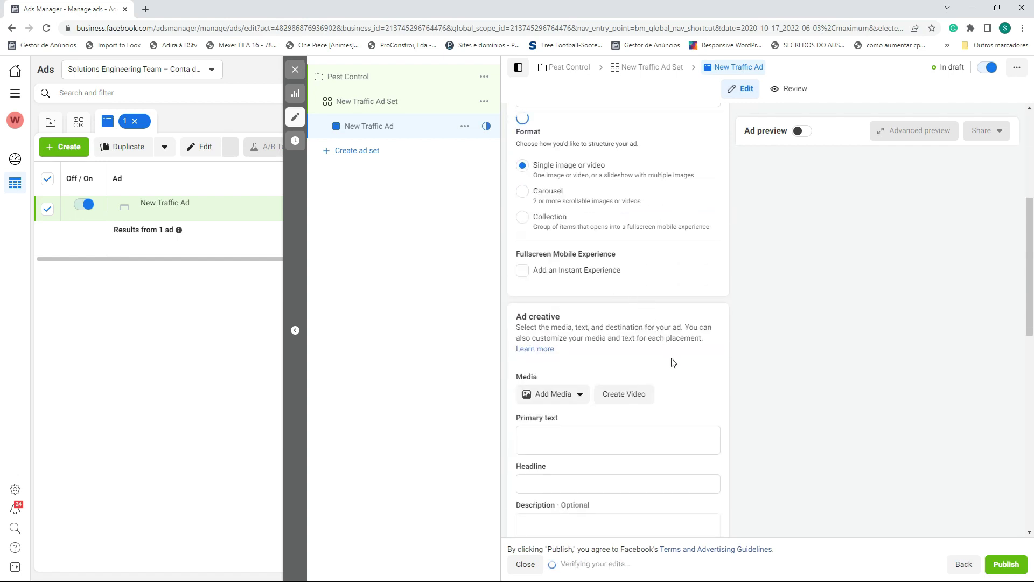
scroll(673, 323, "up", 5)
Return to the ad set and review its schedule, audience targeting, placement and optimization settings
left_click(652, 67)
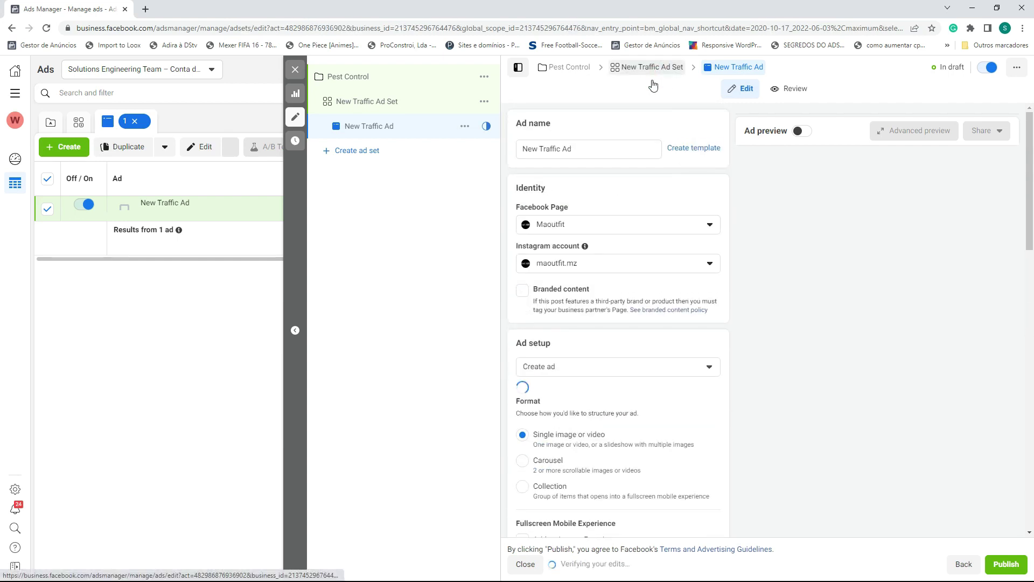
scroll(646, 396, "down", 5)
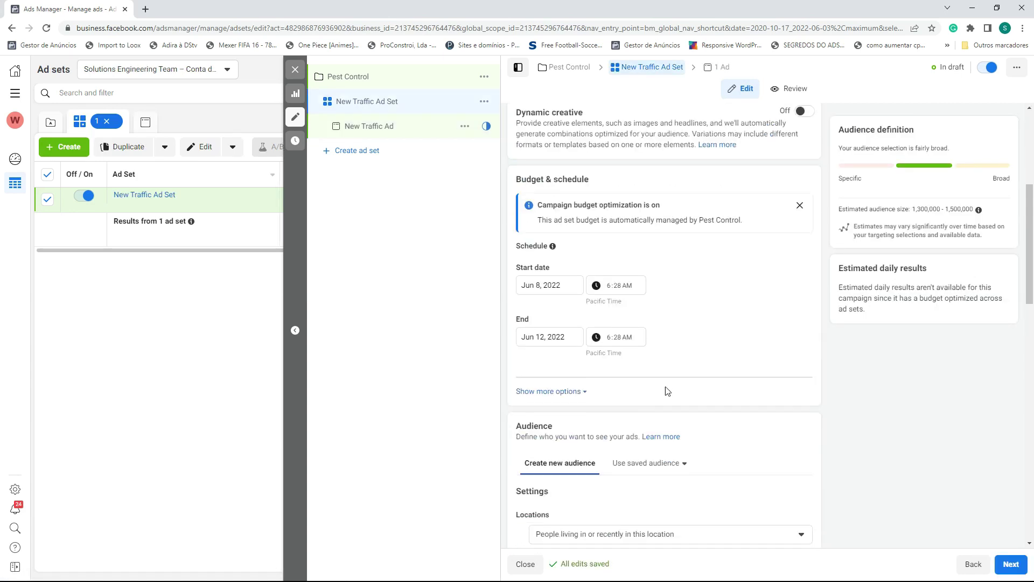
scroll(684, 393, "down", 10)
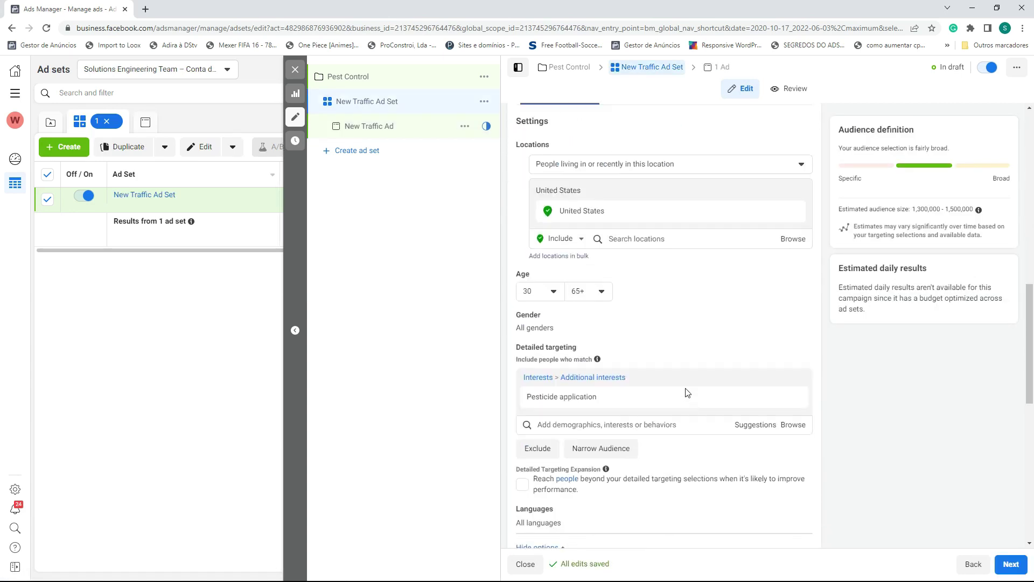
scroll(688, 393, "down", 4)
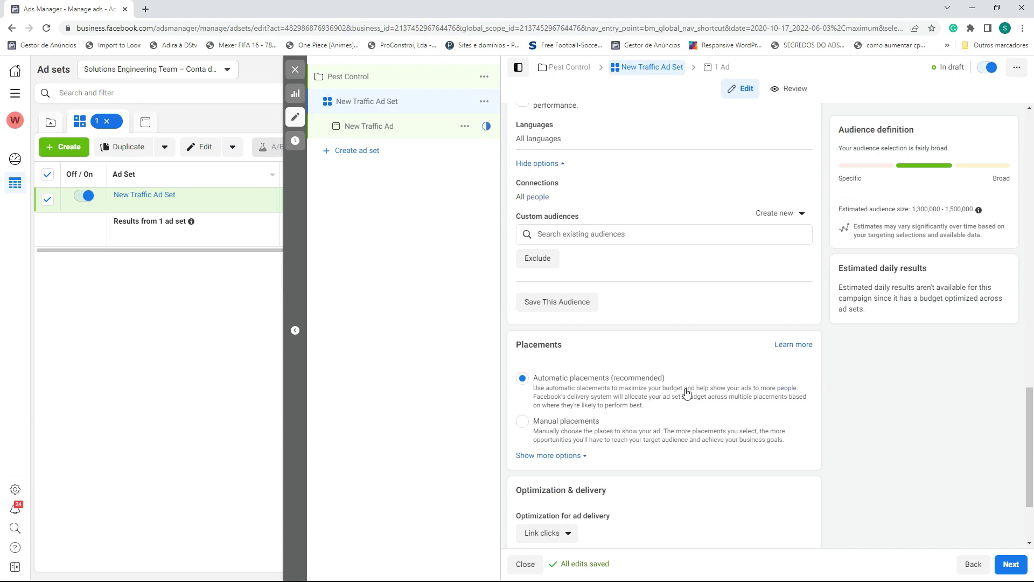
scroll(687, 393, "down", 2)
scroll(687, 393, "up", 9)
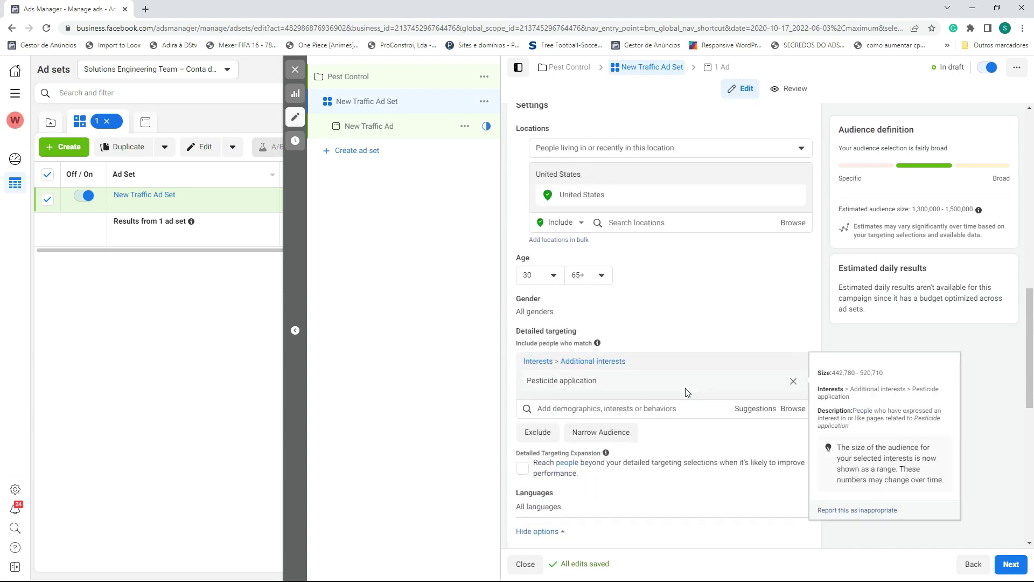
scroll(693, 377, "up", 7)
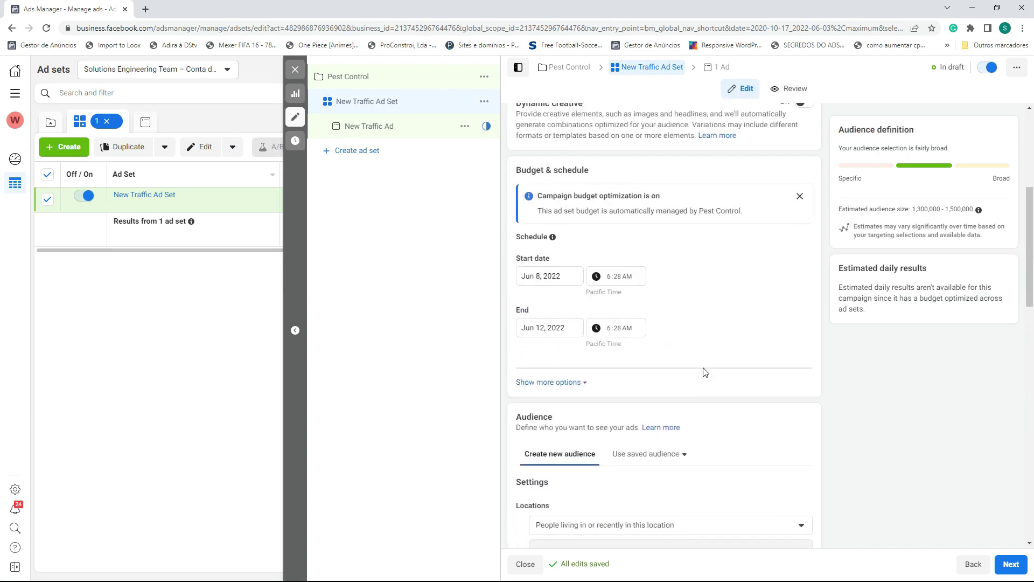
Expand the ad set's additional budget and schedule options and examine what the optional ad set spend limits do
left_click(565, 383)
left_click(800, 396)
scroll(752, 364, "down", 3)
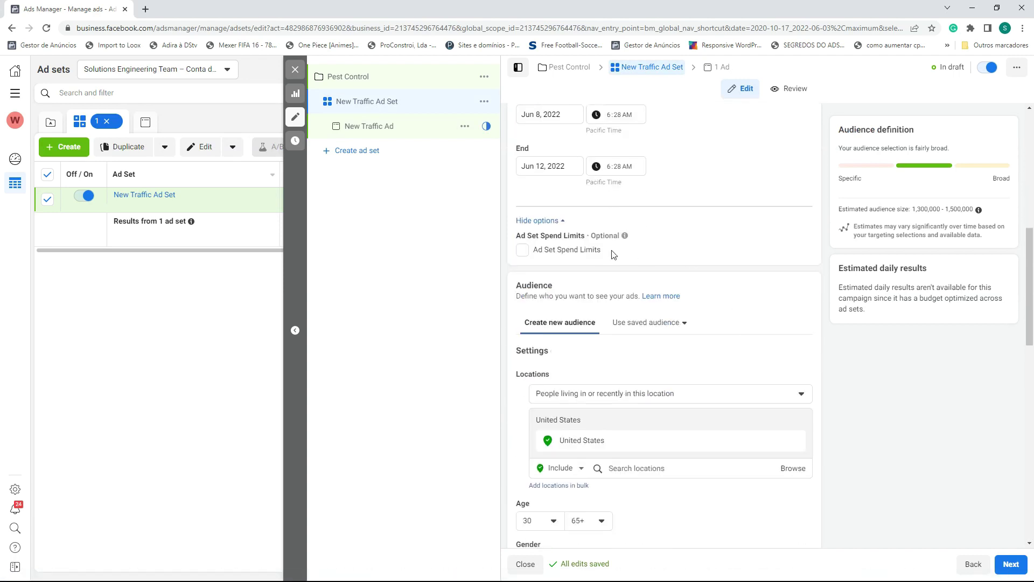
scroll(582, 254, "up", 2)
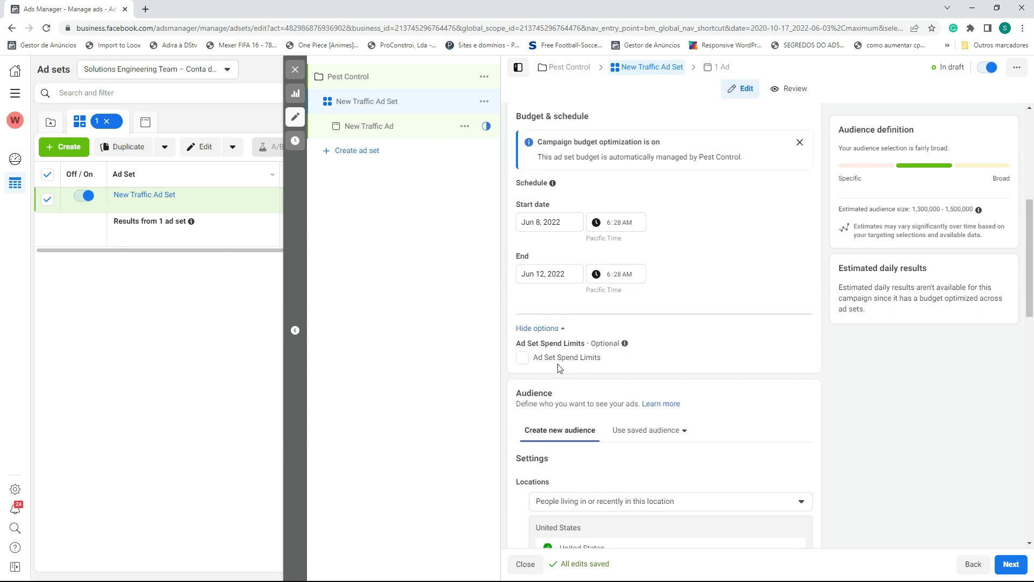
scroll(635, 377, "up", 5)
scroll(619, 372, "down", 5)
left_click(554, 329)
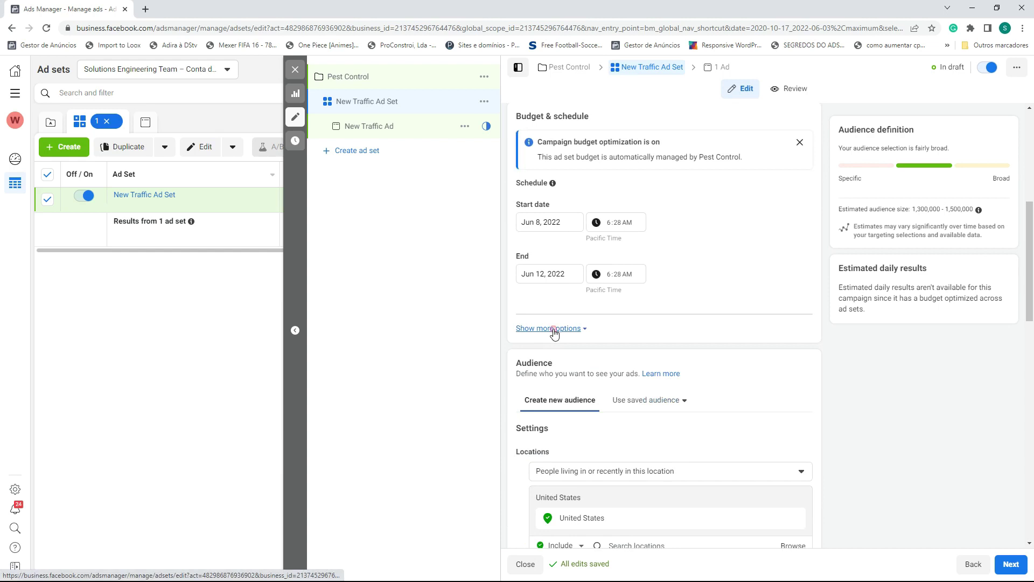
left_click(554, 328)
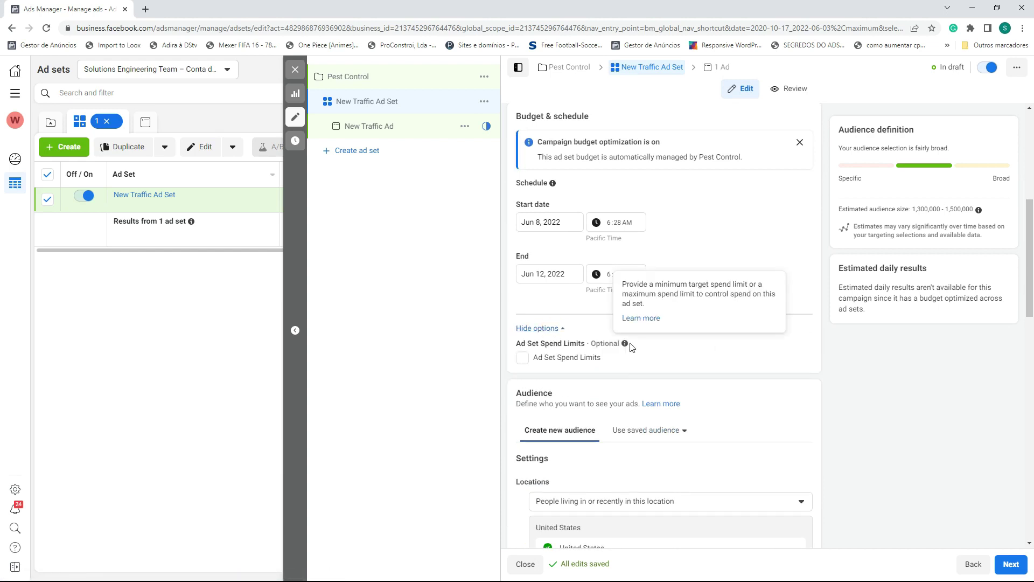
In the Pest Control campaign's additional budget options, enable running ads on a schedule
scroll(695, 345, "up", 5)
left_click(564, 66)
scroll(633, 270, "down", 3)
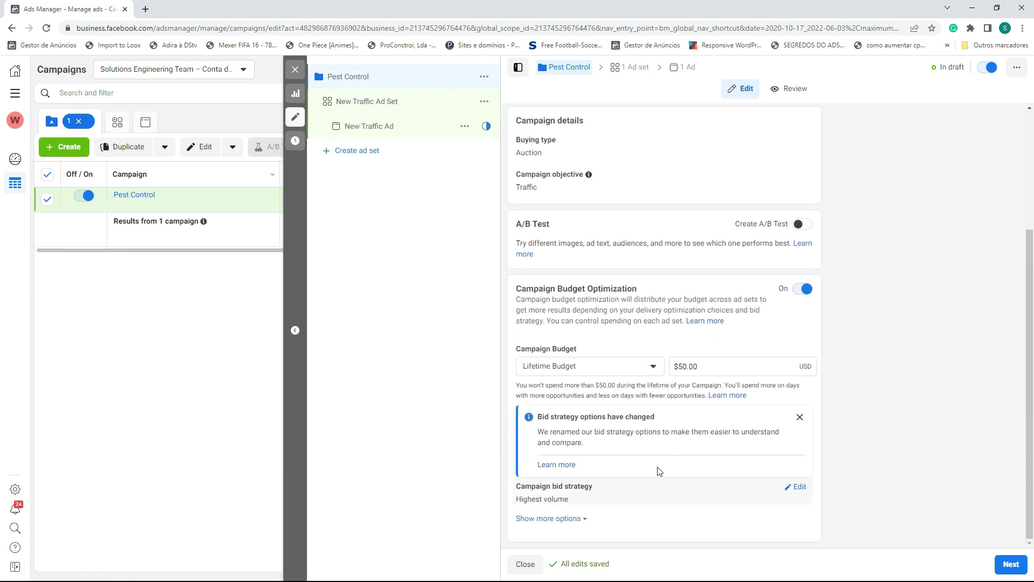
left_click(559, 519)
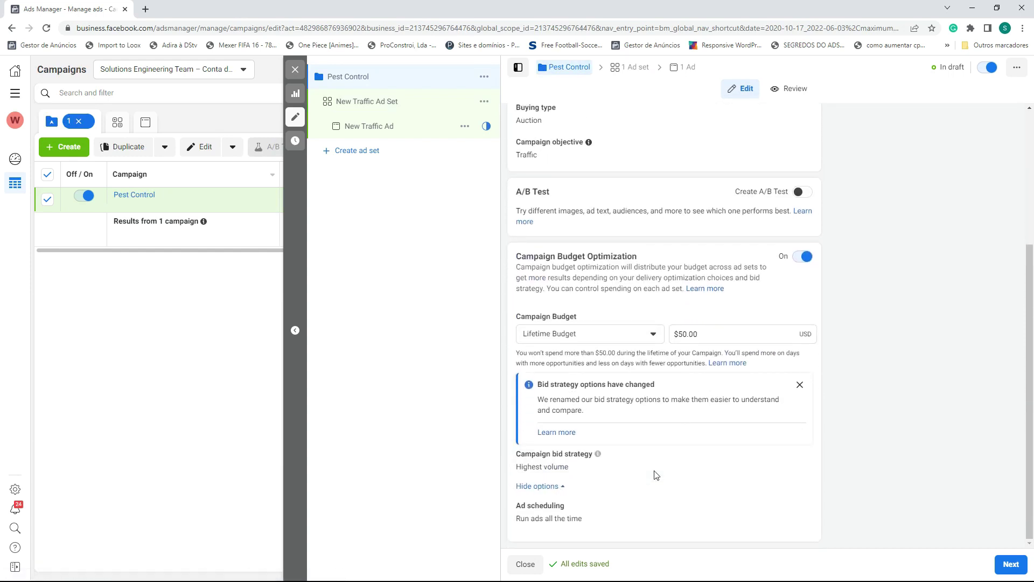
left_click(795, 506)
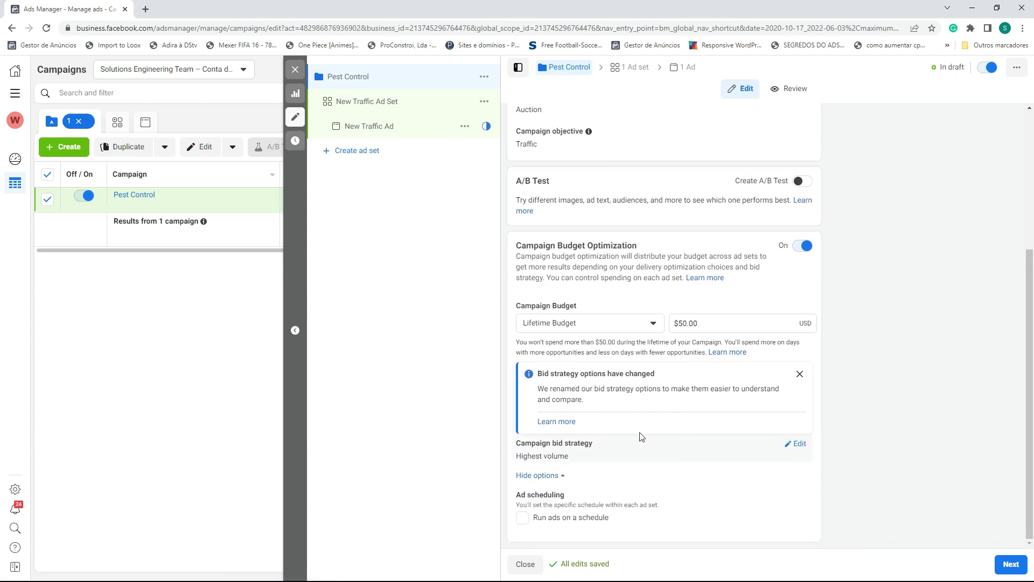
left_click(523, 518)
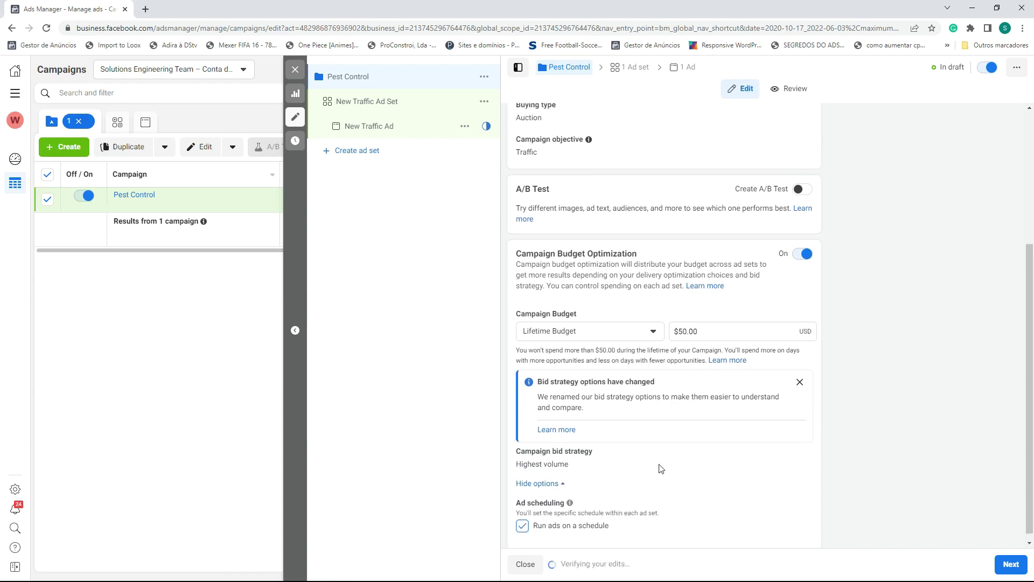
Schedule the ad set's delivery hours from 9am to 10pm Monday through Friday and from 10am to 9pm on Saturday and Sunday
left_click(631, 67)
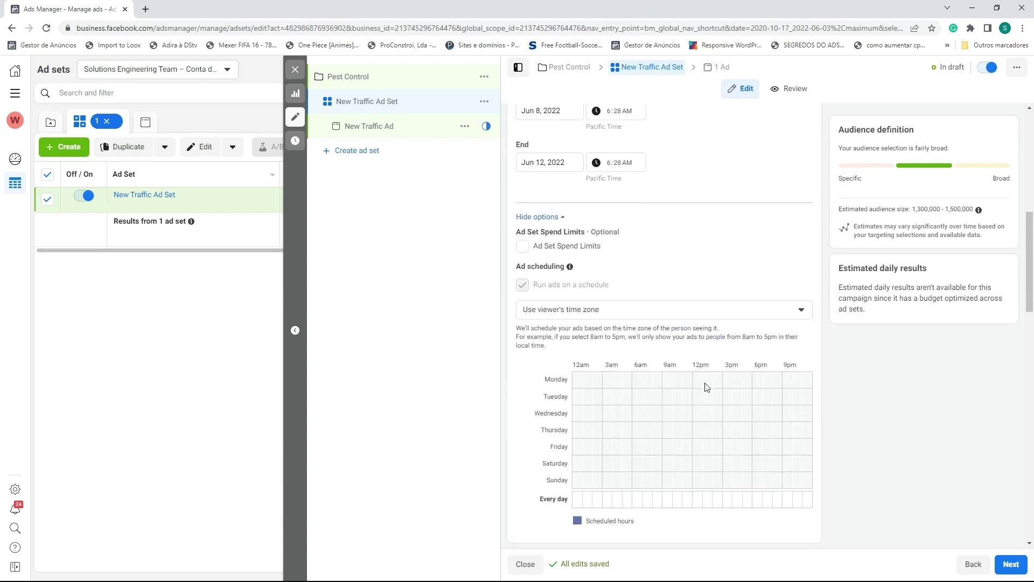
scroll(704, 386, "down", 3)
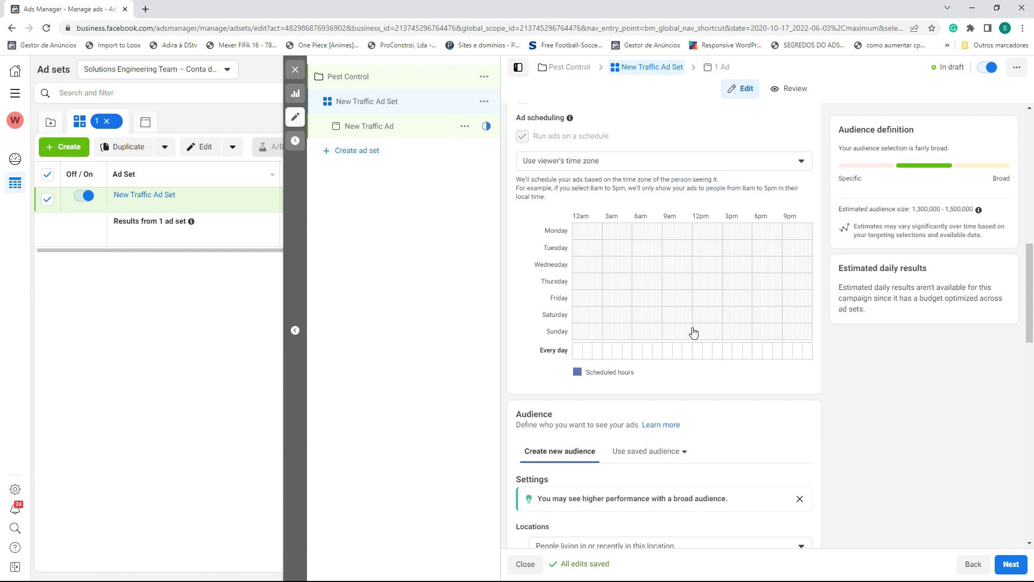
left_click(669, 233)
left_click_drag(670, 238, 788, 241)
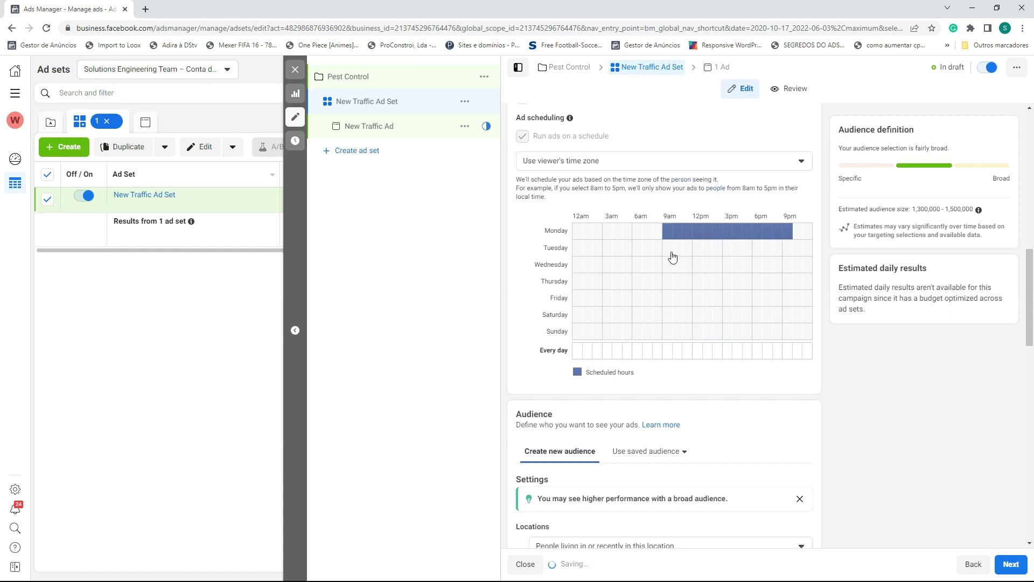
left_click_drag(665, 254, 792, 251)
left_click_drag(667, 273, 786, 277)
left_click_drag(671, 282, 789, 307)
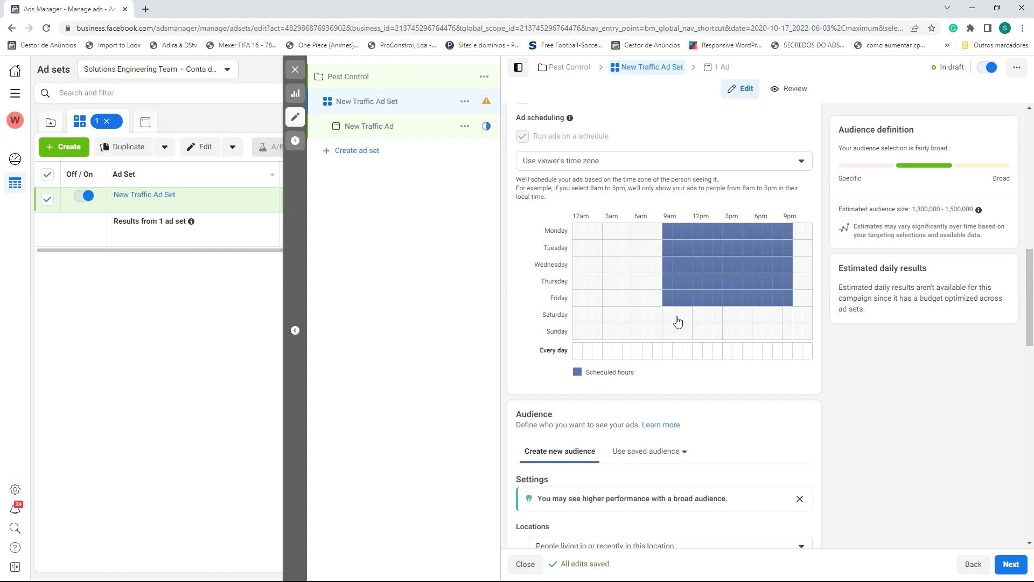
left_click_drag(678, 322, 775, 321)
left_click_drag(676, 334, 777, 337)
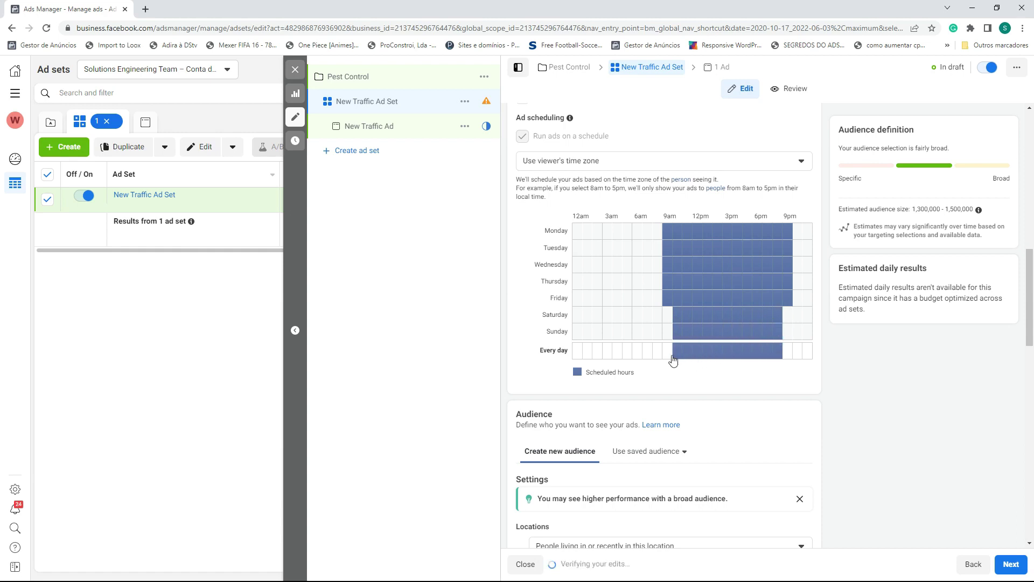
Reset the ad set's start date to today
scroll(663, 364, "down", 3)
scroll(628, 430, "up", 5)
scroll(687, 421, "up", 1)
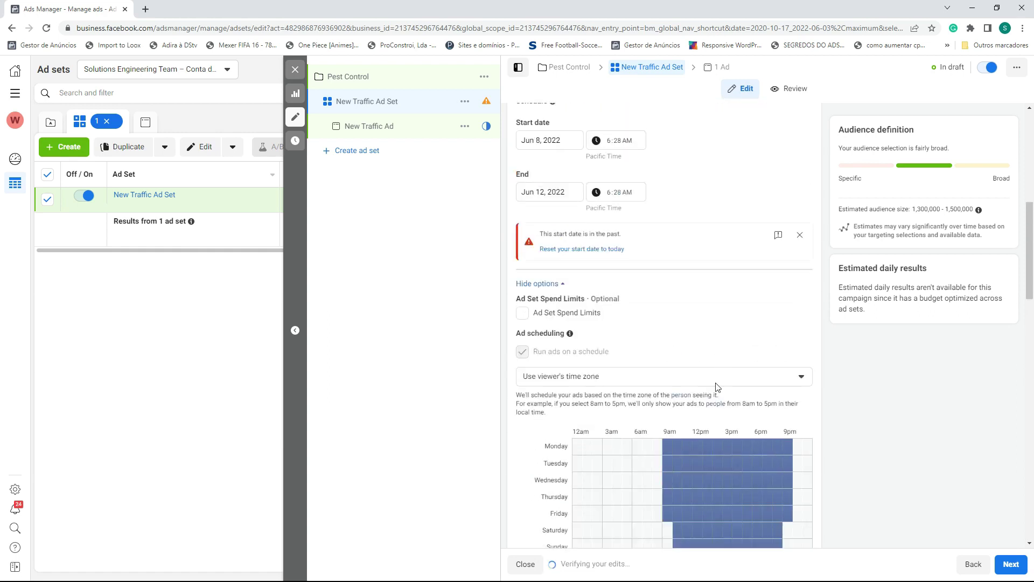
left_click(579, 249)
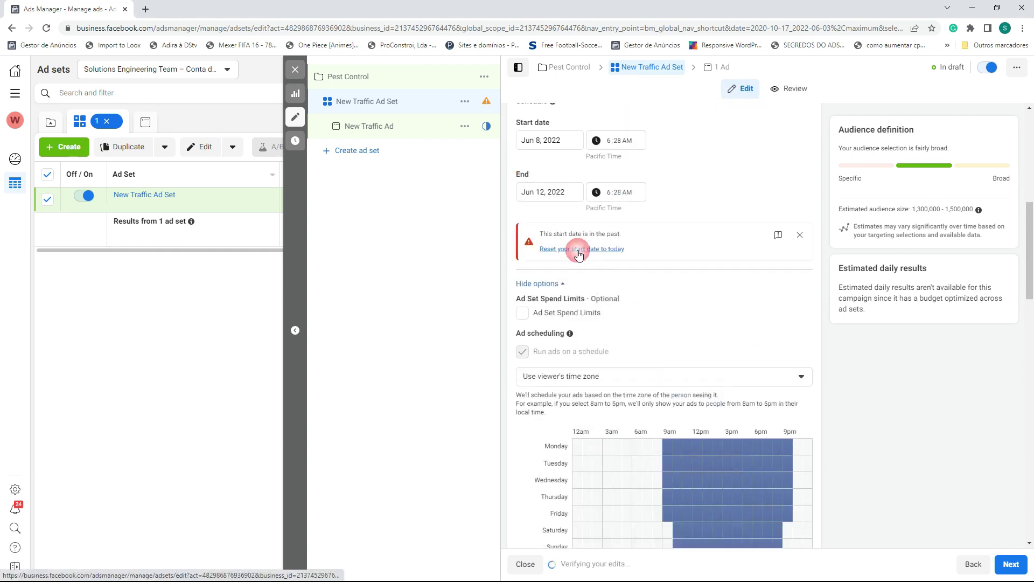
scroll(727, 291, "down", 2)
scroll(688, 350, "down", 2)
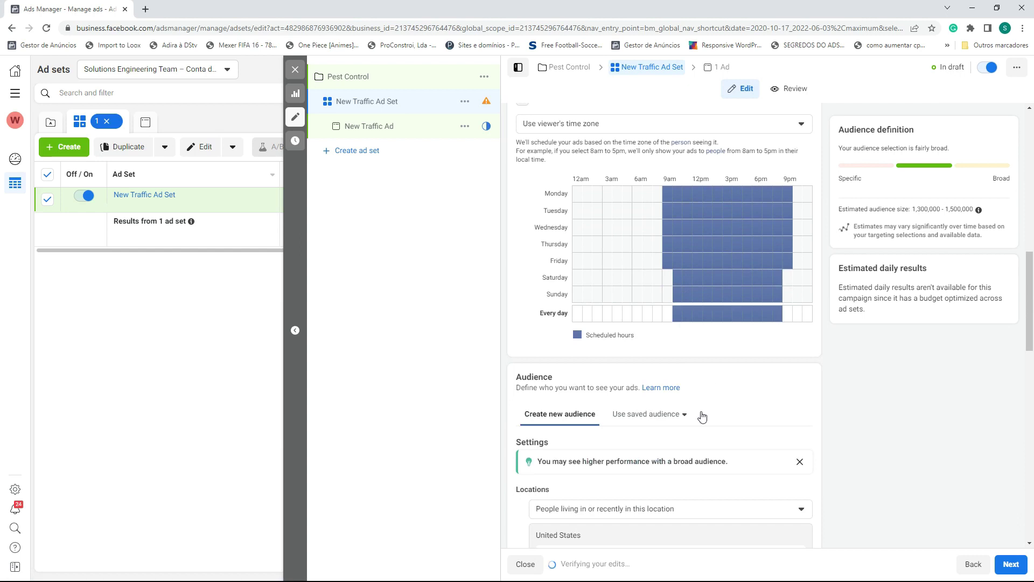
scroll(668, 404, "up", 1)
scroll(659, 401, "up", 3)
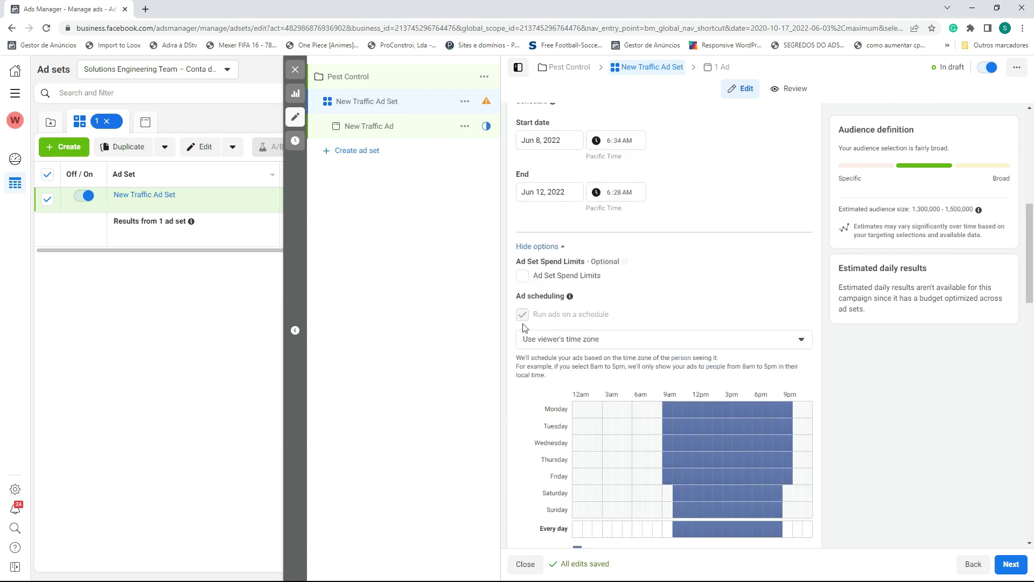
Examine the campaign's budget type choices and ad scheduling setting, and compare them with the ad set's scheduled hours
left_click(569, 76)
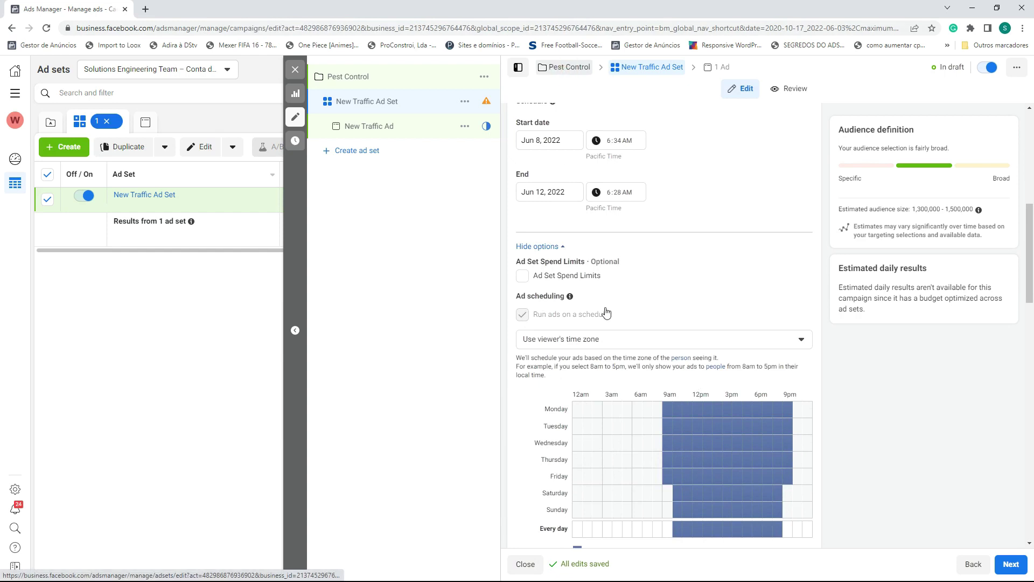
scroll(619, 391, "down", 4)
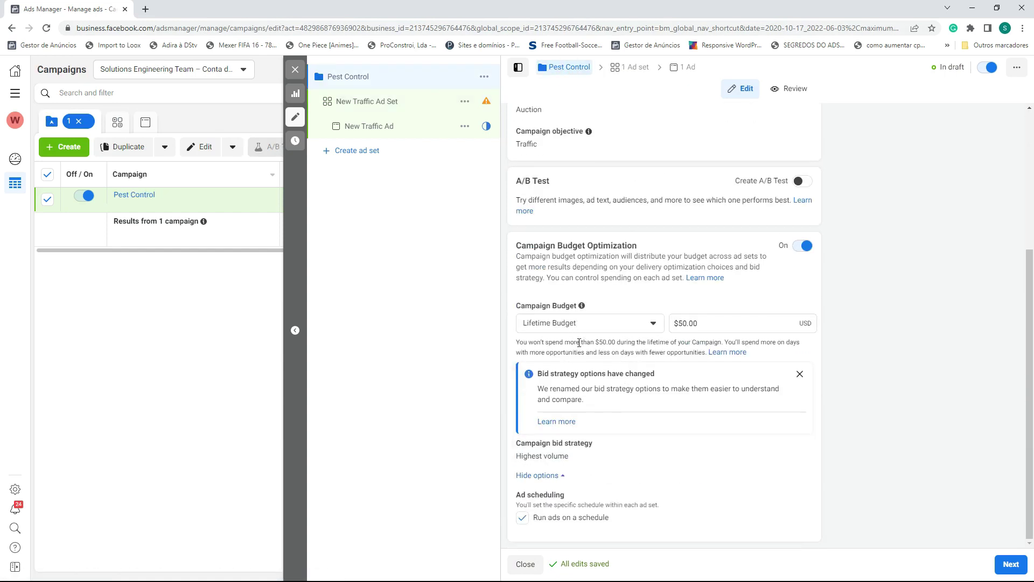
left_click(582, 321)
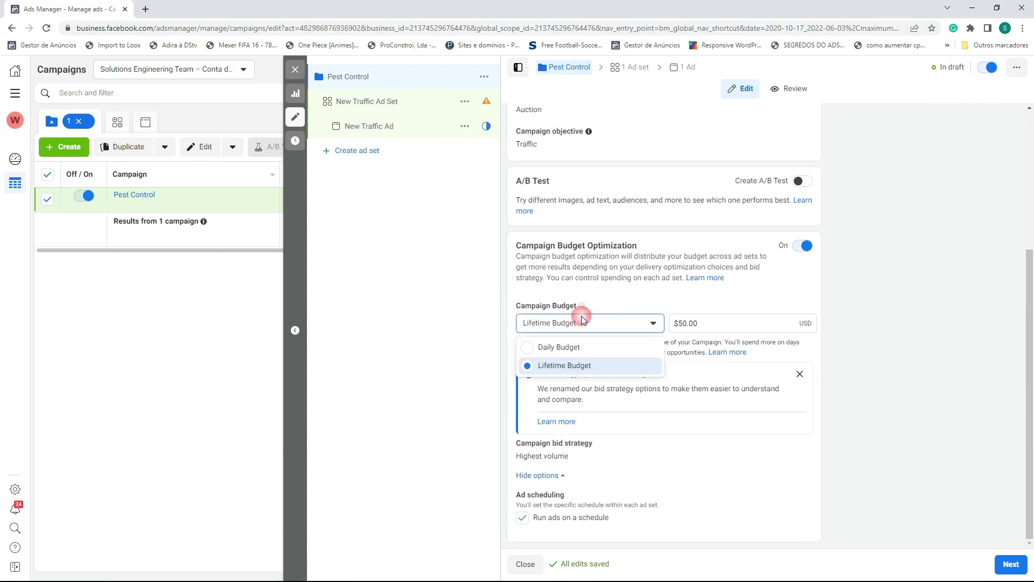
left_click(685, 296)
left_click(643, 67)
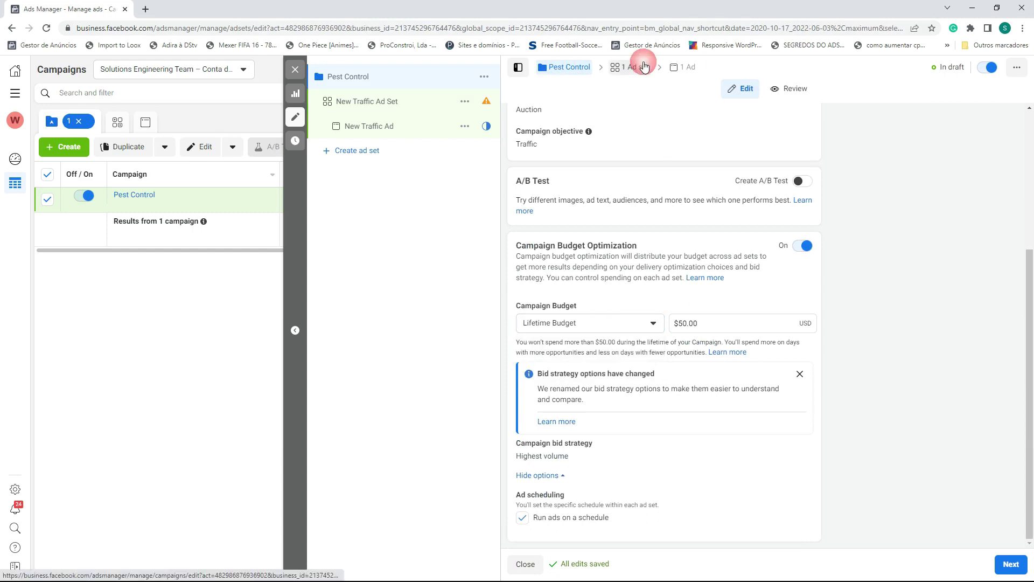
scroll(684, 446, "down", 5)
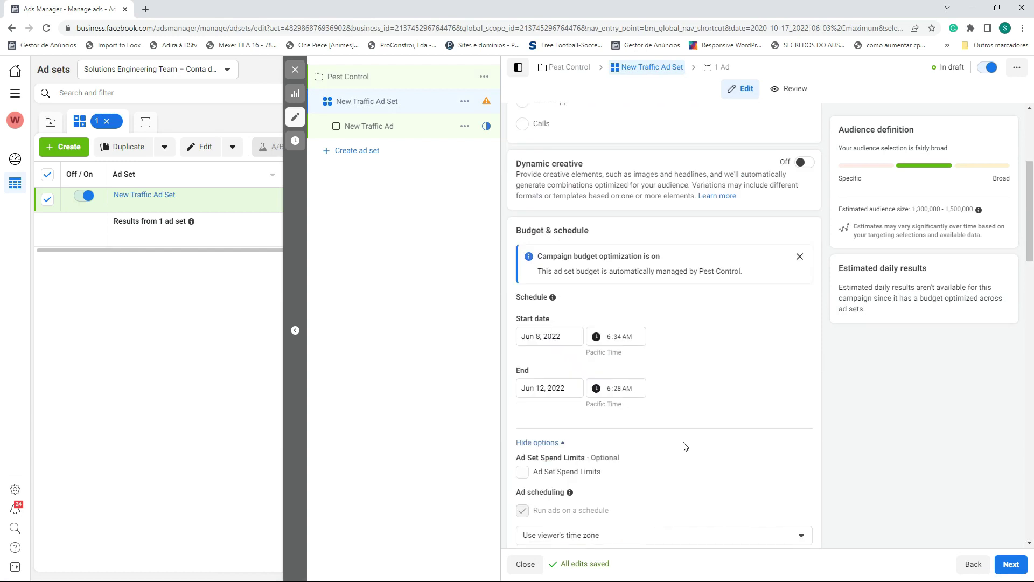
scroll(686, 445, "down", 3)
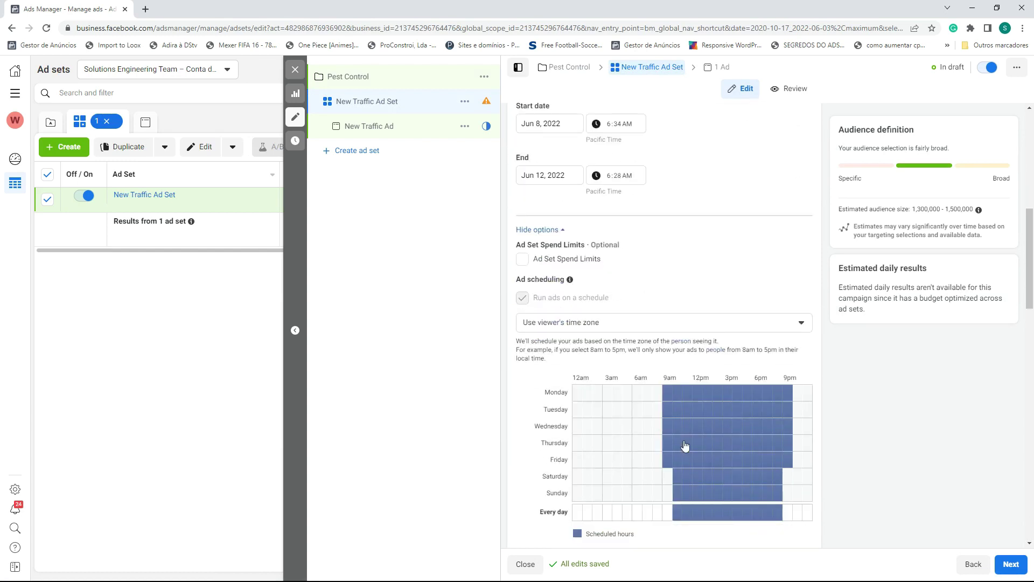
left_click(569, 72)
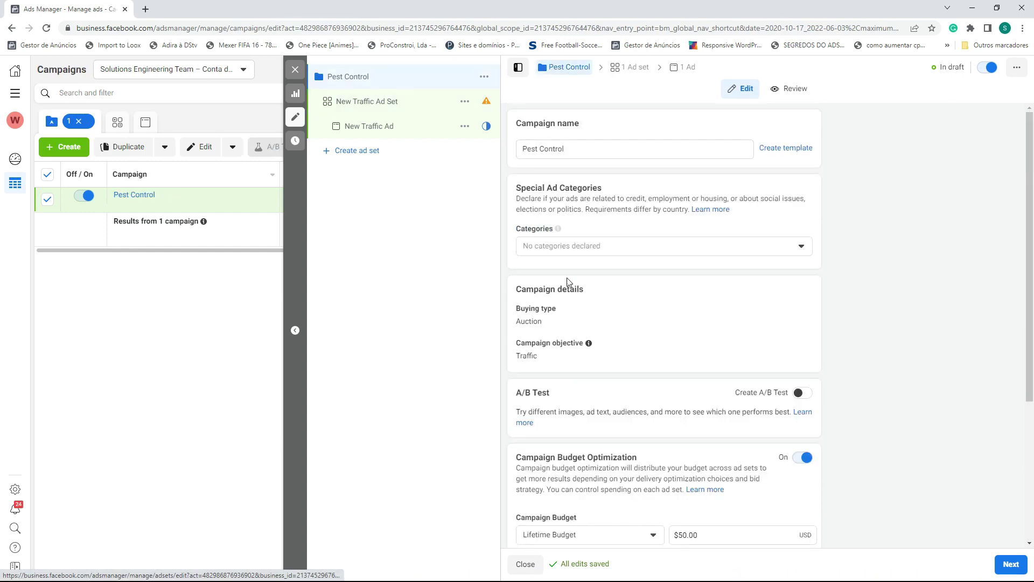
scroll(636, 418, "down", 2)
scroll(644, 424, "down", 2)
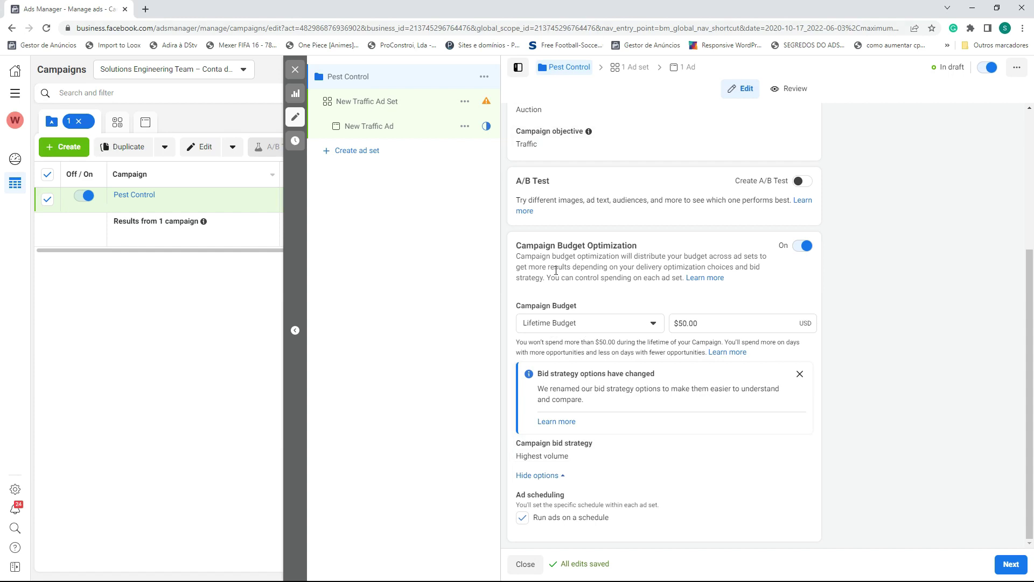
left_click(631, 67)
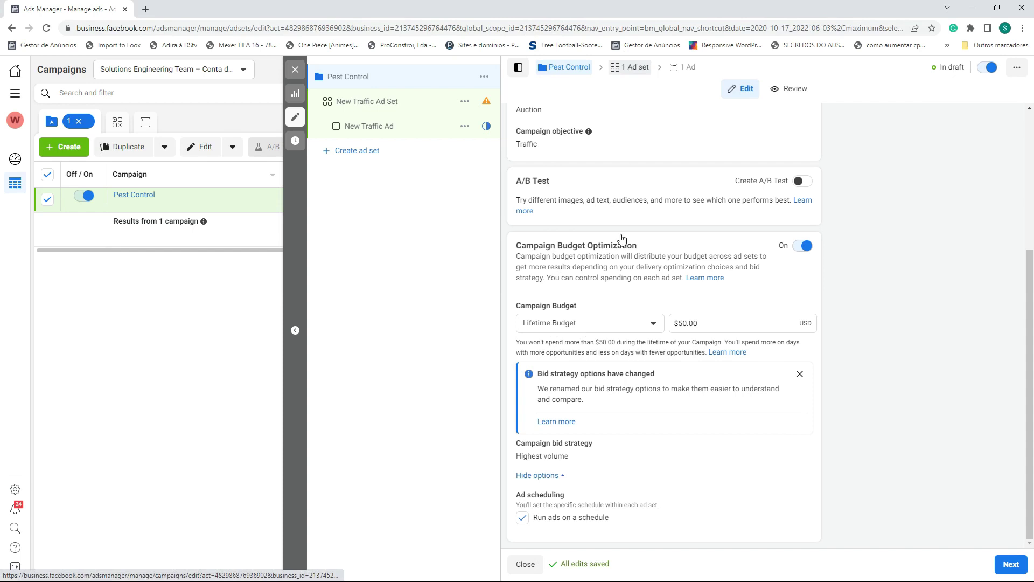
scroll(616, 350, "down", 8)
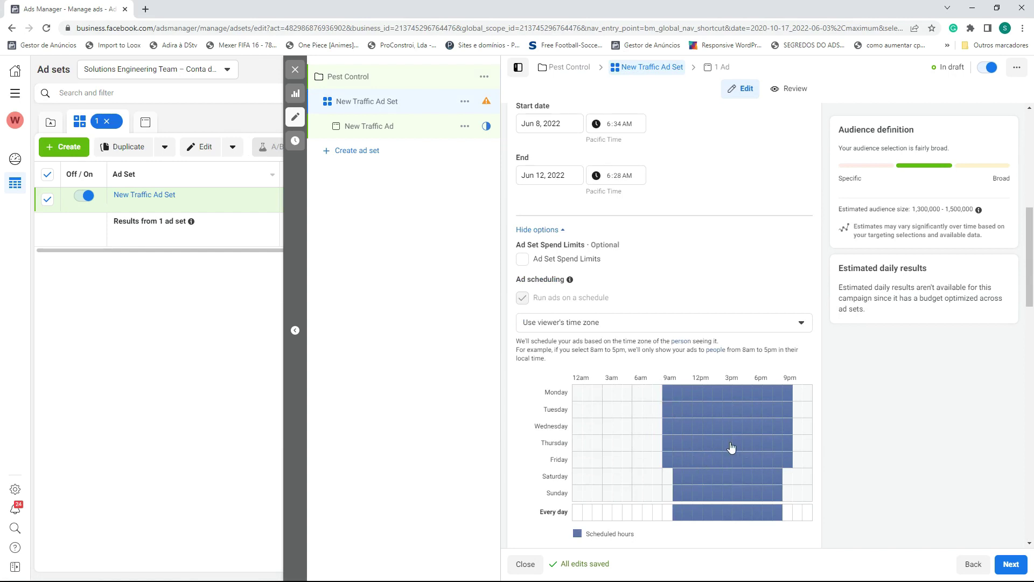
scroll(606, 370, "down", 6)
Open the New Traffic Ad and set its call to action to Contact us
left_click(706, 72)
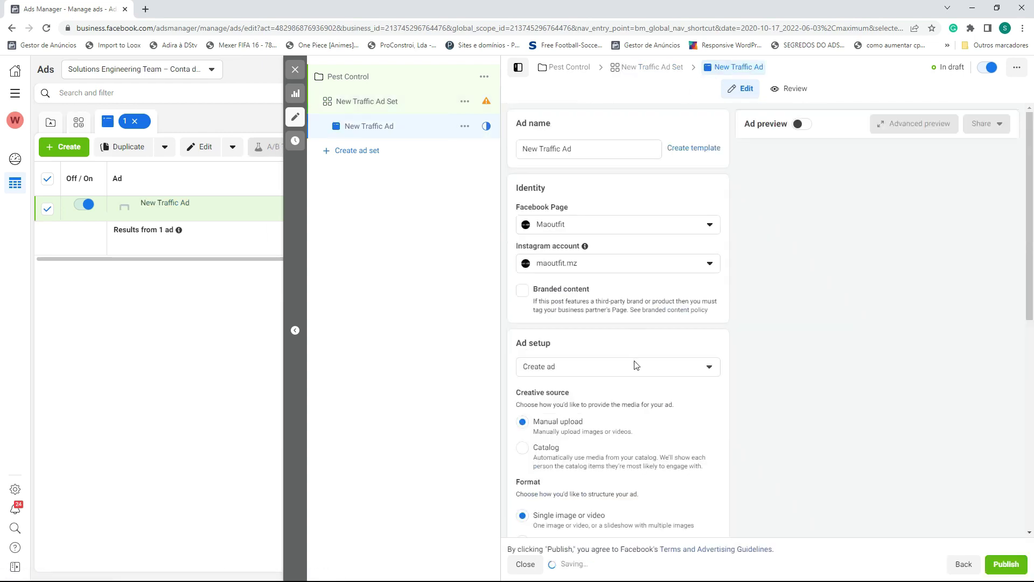
scroll(636, 365, "down", 7)
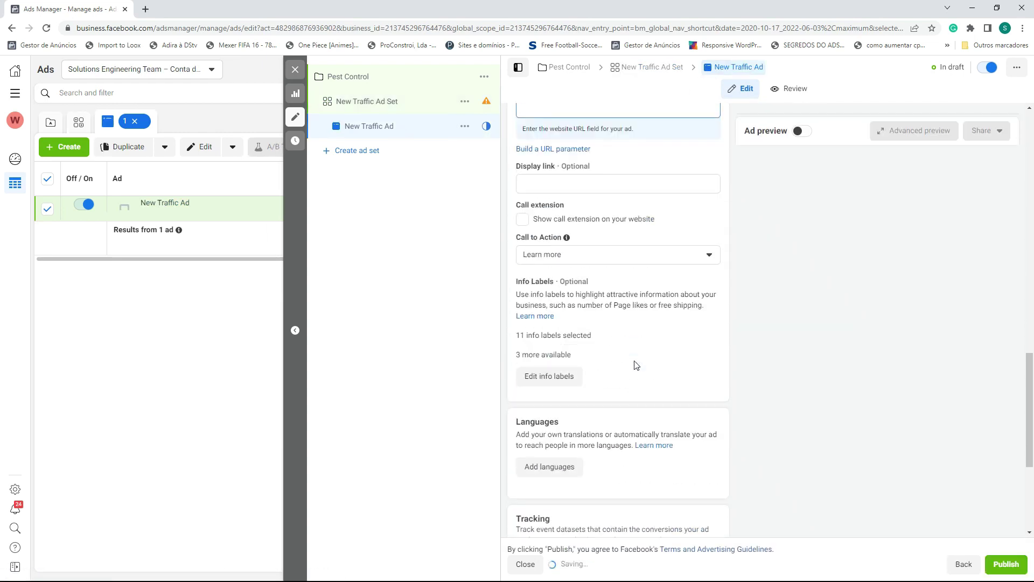
scroll(636, 365, "up", 5)
scroll(605, 342, "down", 6)
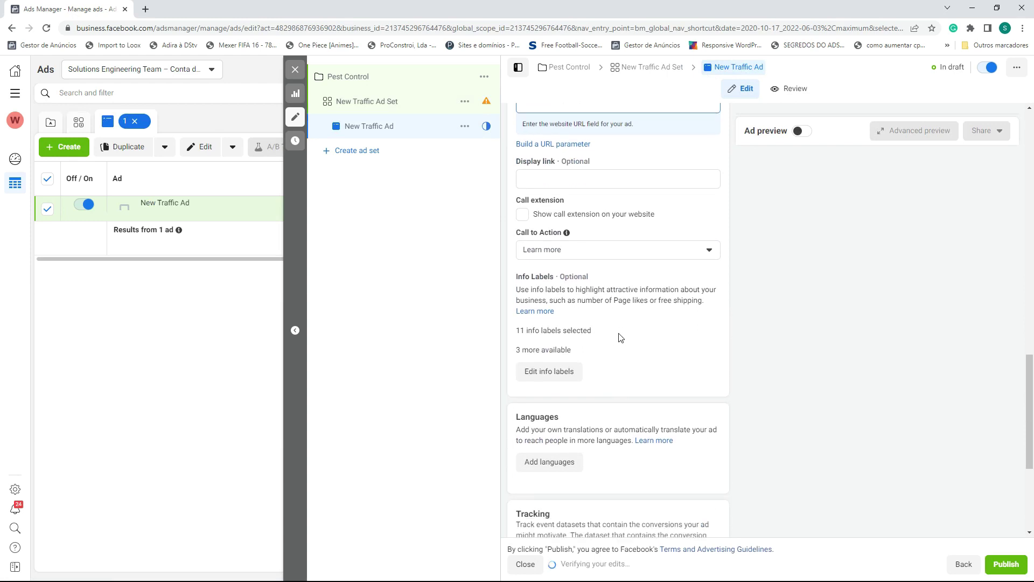
left_click(573, 211)
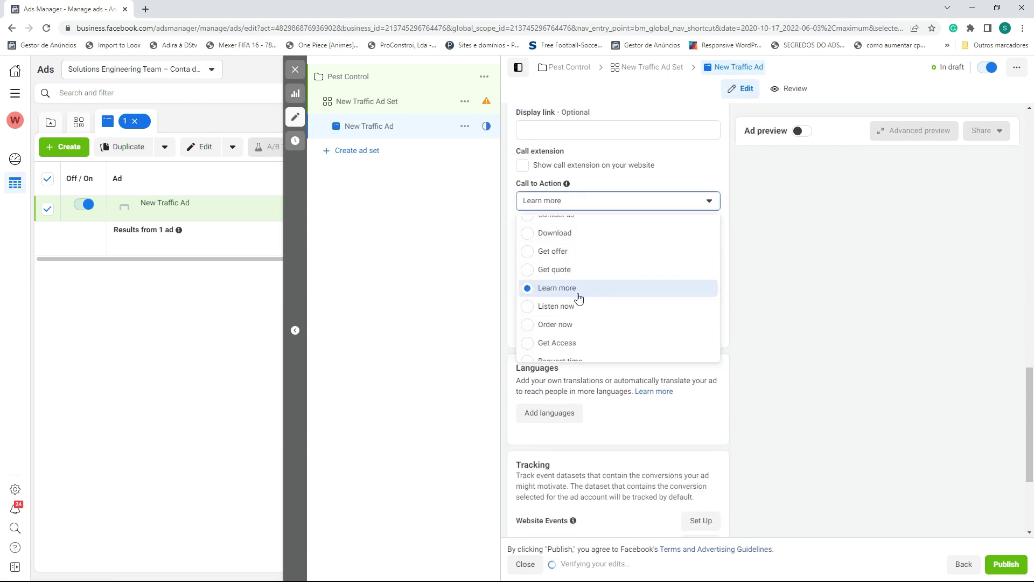
scroll(692, 328, "down", 3)
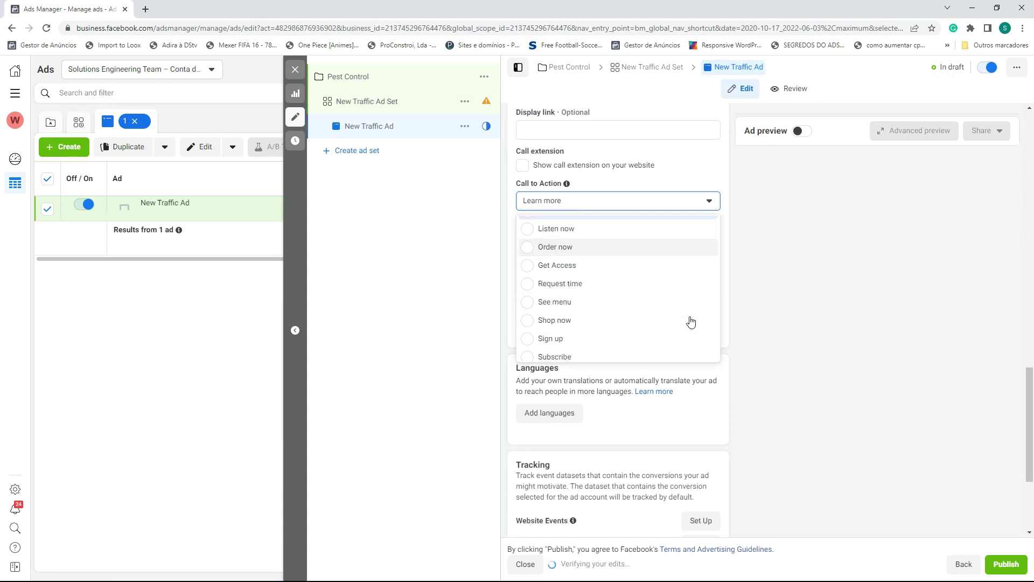
scroll(646, 322, "up", 3)
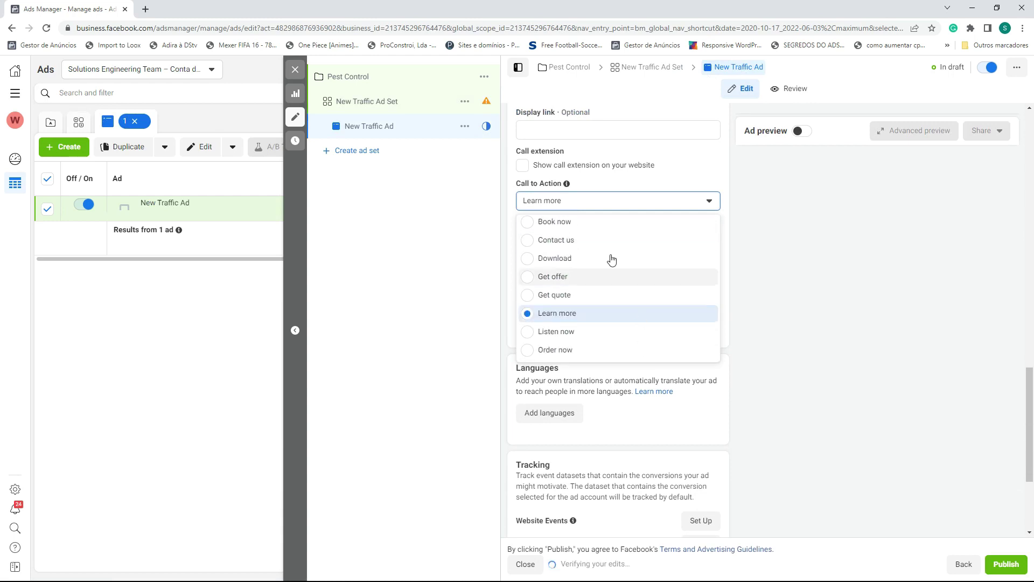
left_click(589, 243)
Examine the ad's primary text, headline, description and website URL fields
scroll(682, 398, "up", 5)
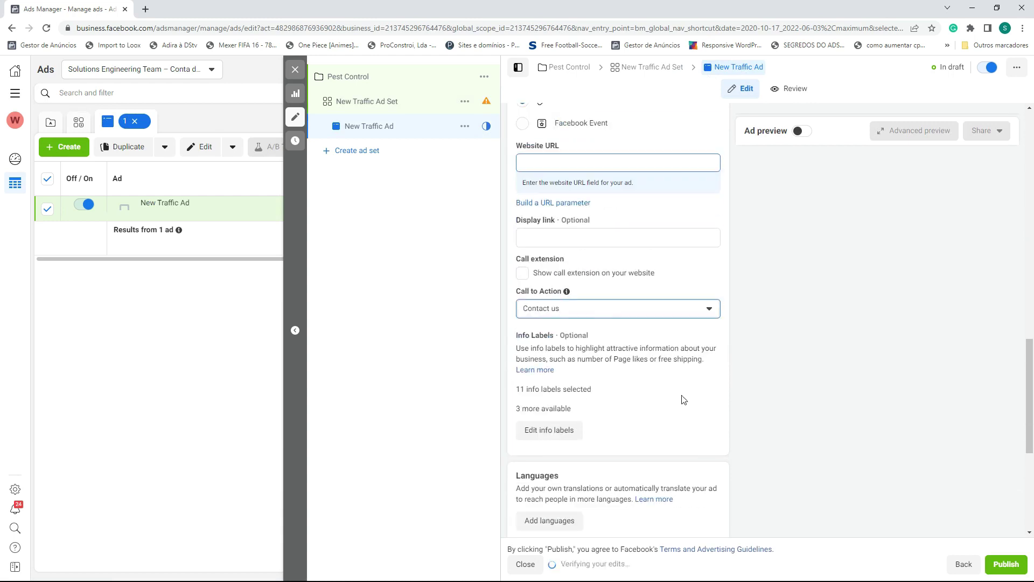
scroll(680, 385, "up", 5)
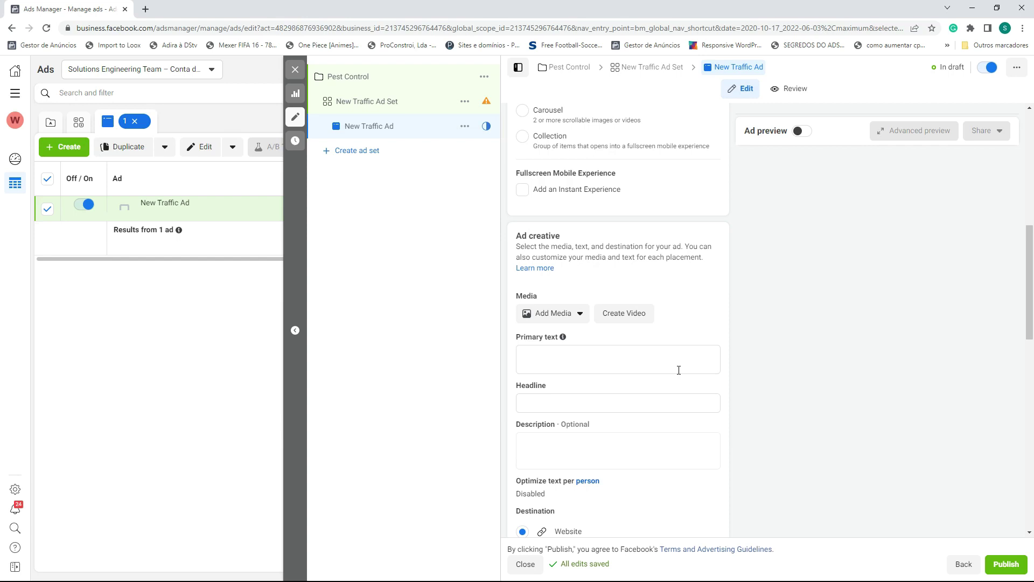
left_click(679, 370)
scroll(622, 346, "down", 2)
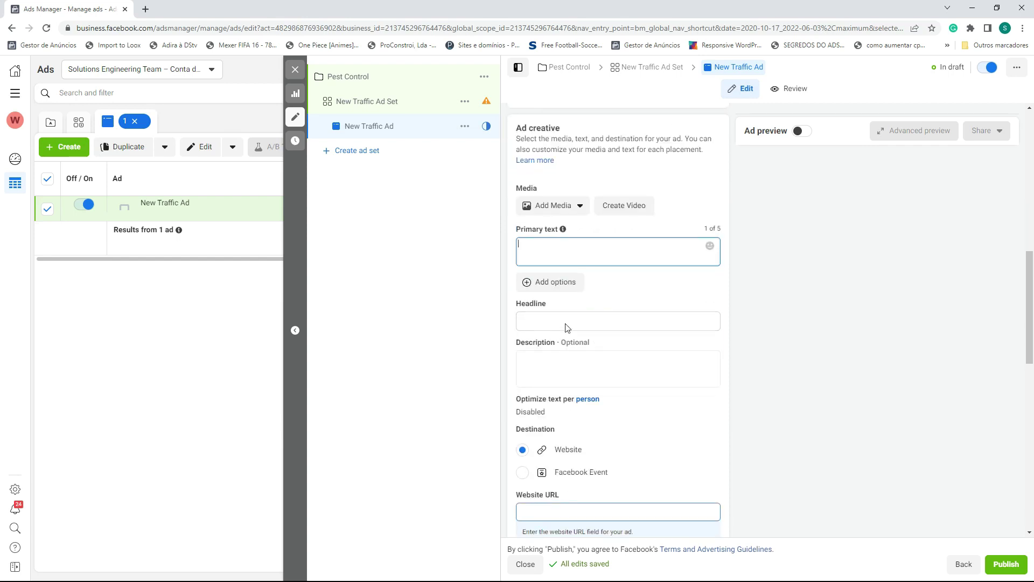
scroll(579, 346, "down", 3)
left_click(577, 354)
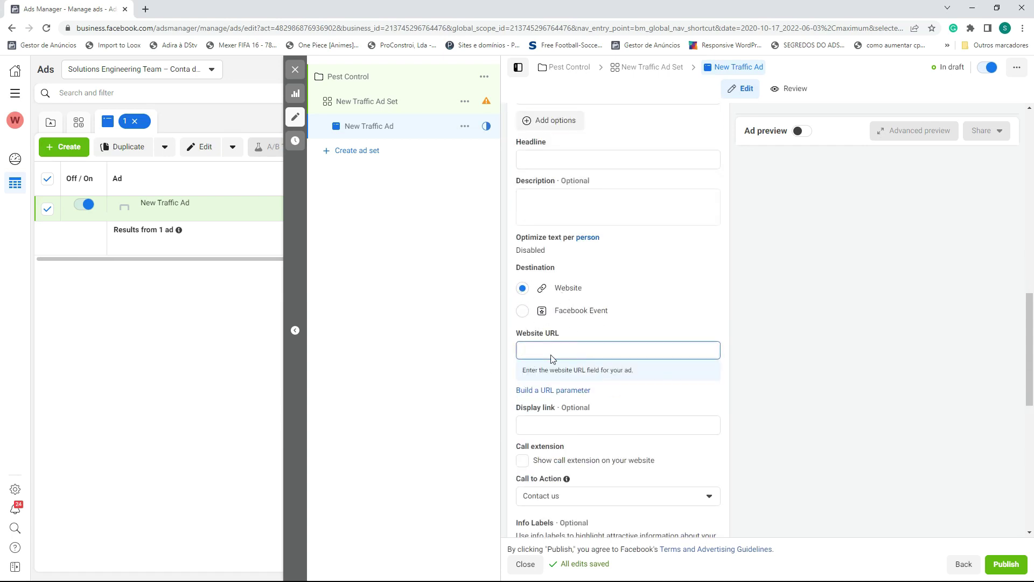
scroll(687, 380, "down", 2)
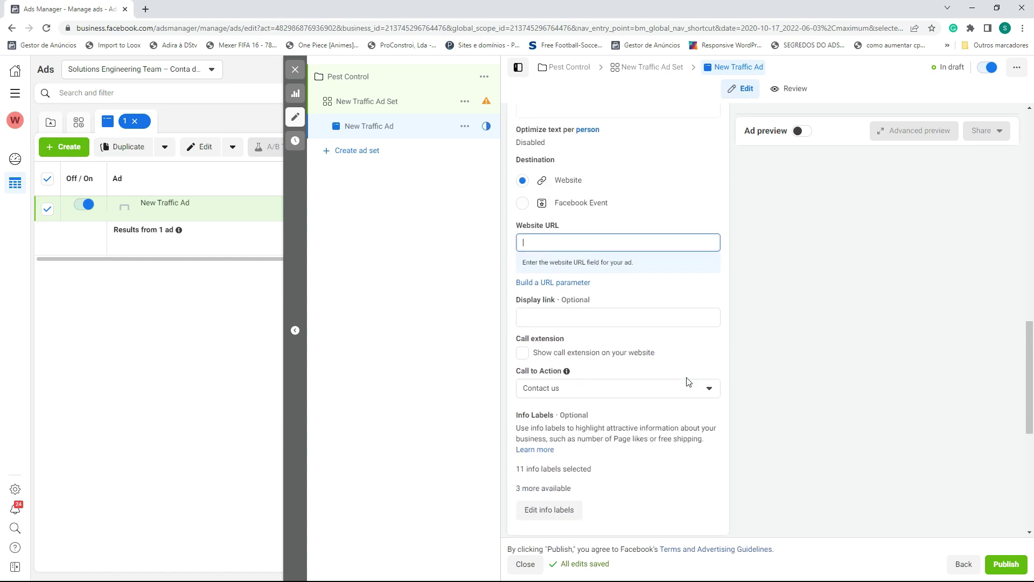
Enable showing the call extension on the ad's website
left_click(523, 356)
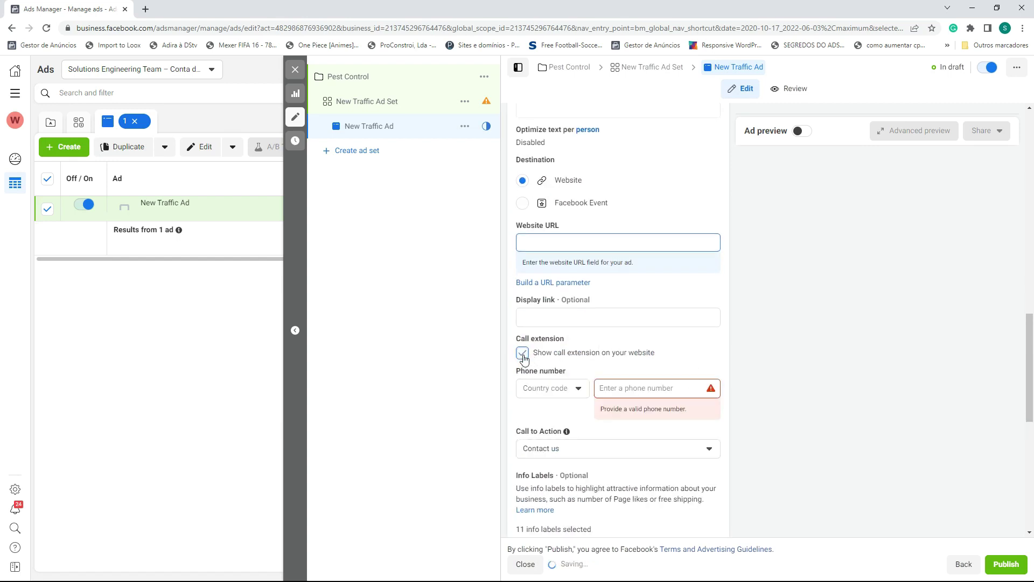
left_click(522, 354)
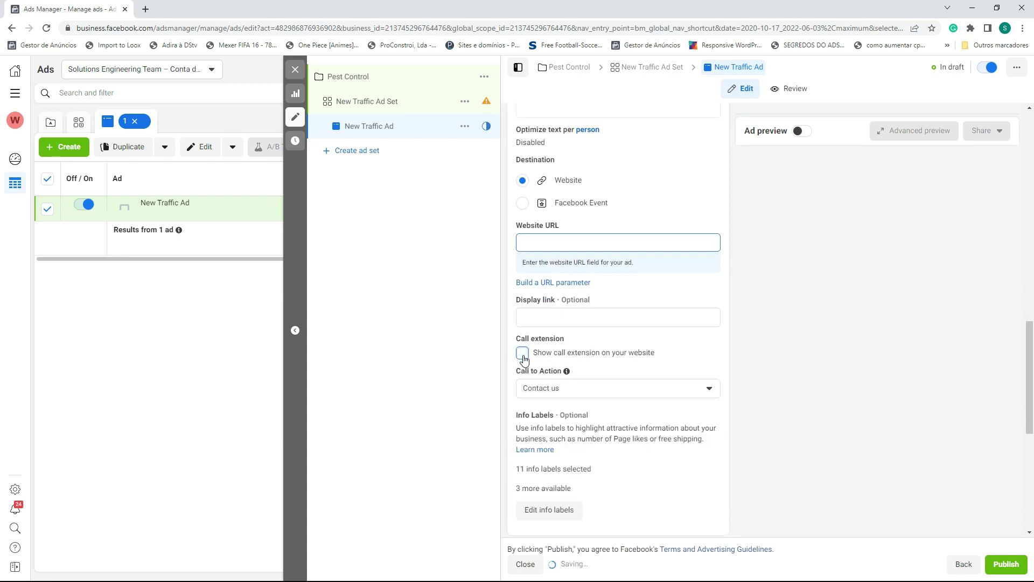
scroll(640, 432, "down", 2)
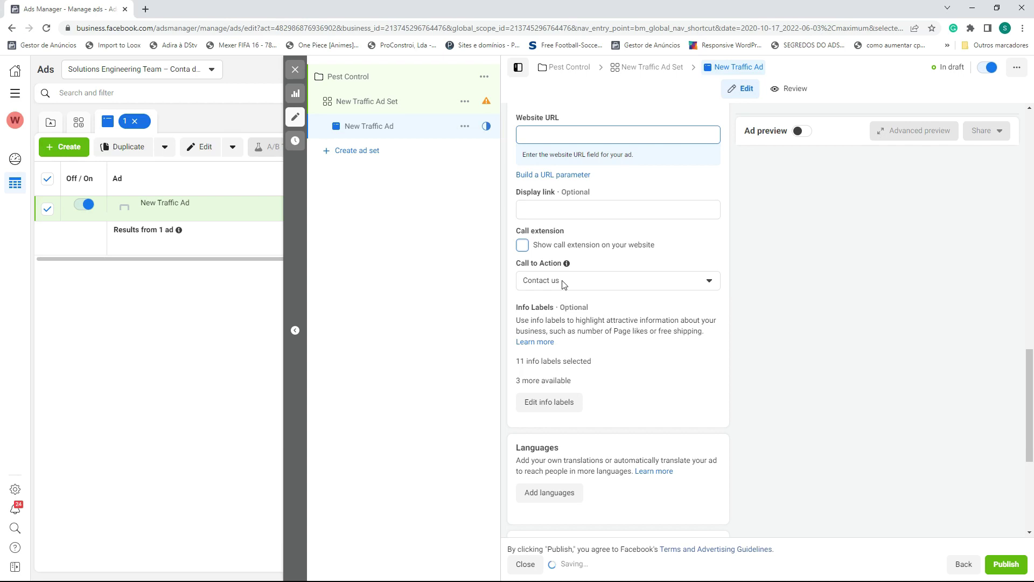
scroll(653, 387, "up", 5)
scroll(682, 404, "down", 5)
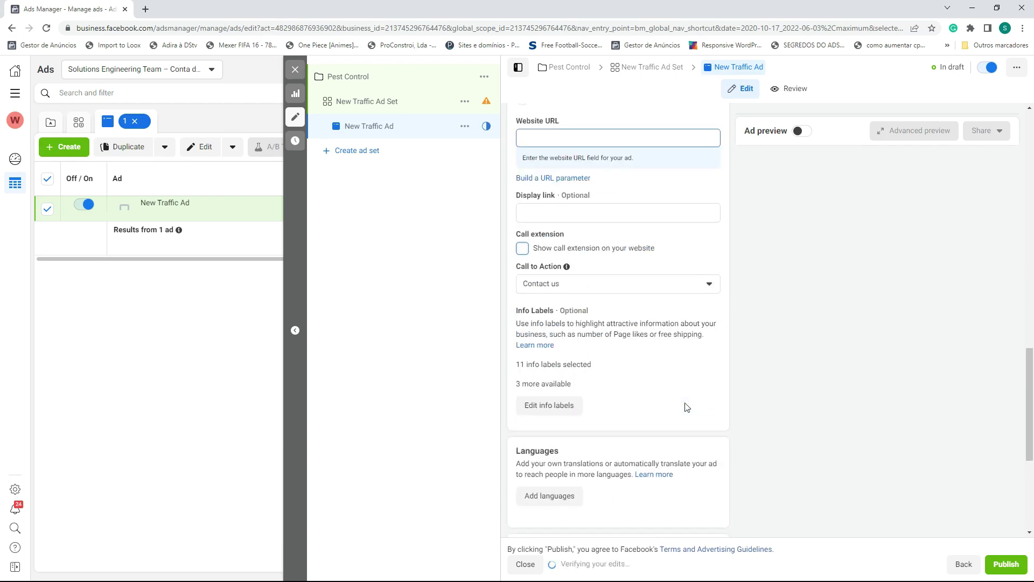
left_click(522, 245)
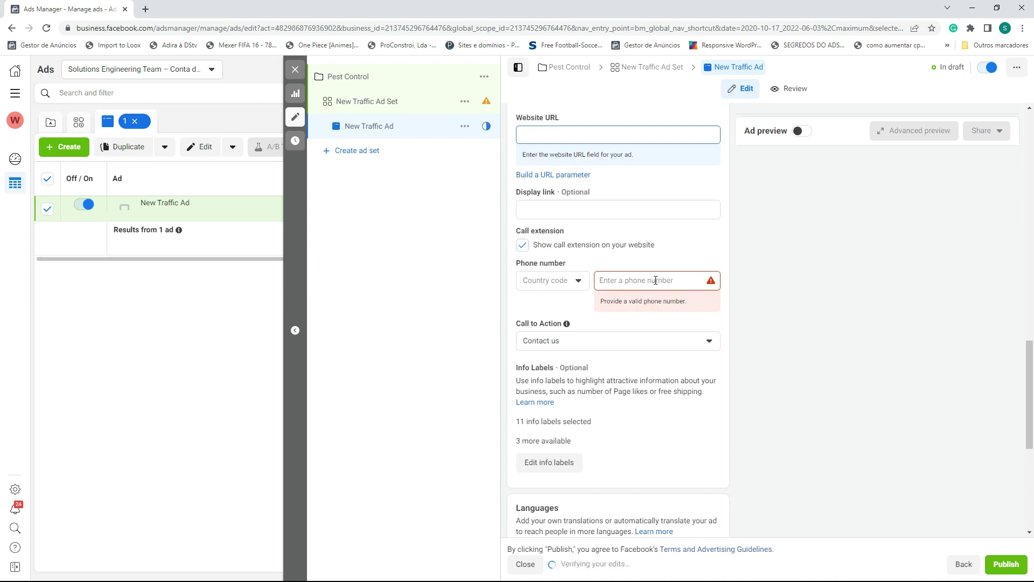
Review the ad's format, creative text, website destination, call extension, info label and tracking sections
scroll(686, 429, "up", 8)
scroll(687, 429, "up", 5)
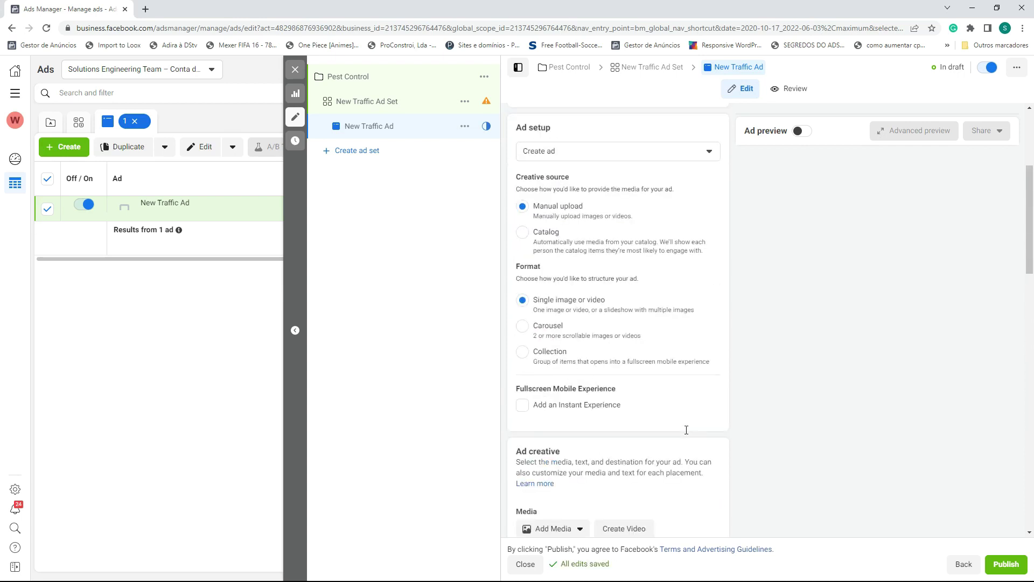
scroll(686, 433, "down", 4)
left_click(600, 365)
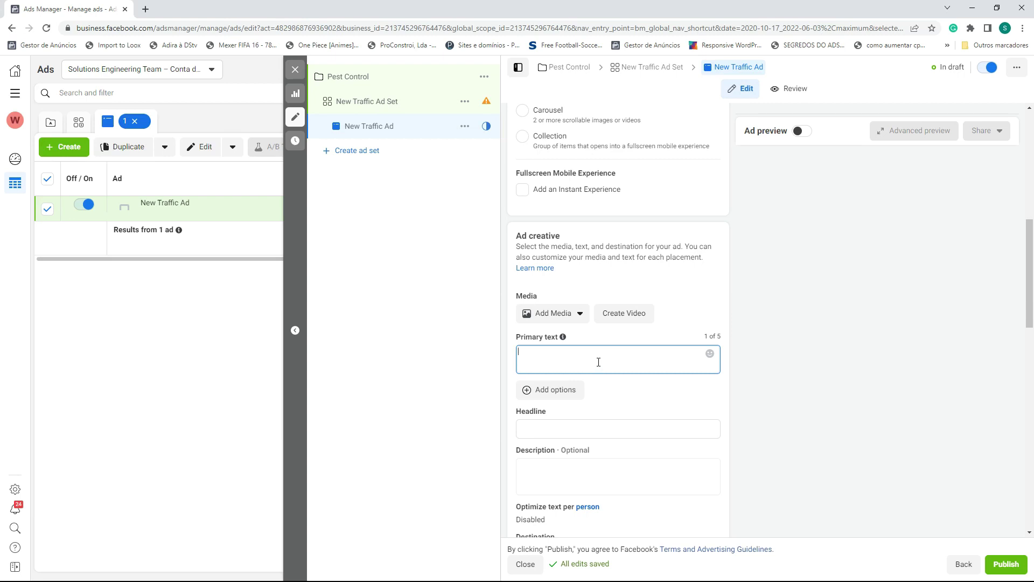
scroll(598, 362, "down", 1)
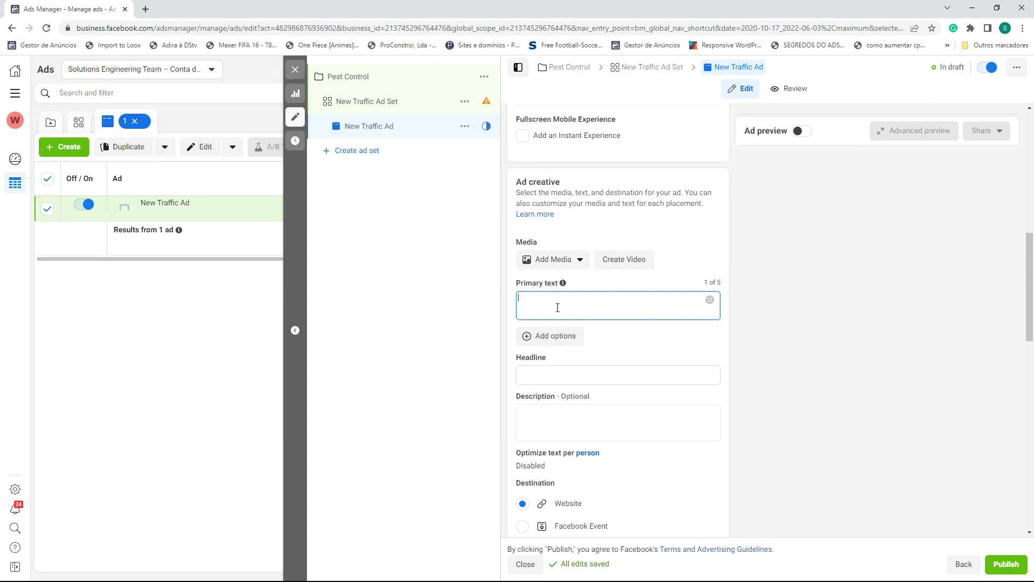
scroll(670, 335, "down", 3)
scroll(670, 335, "down", 8)
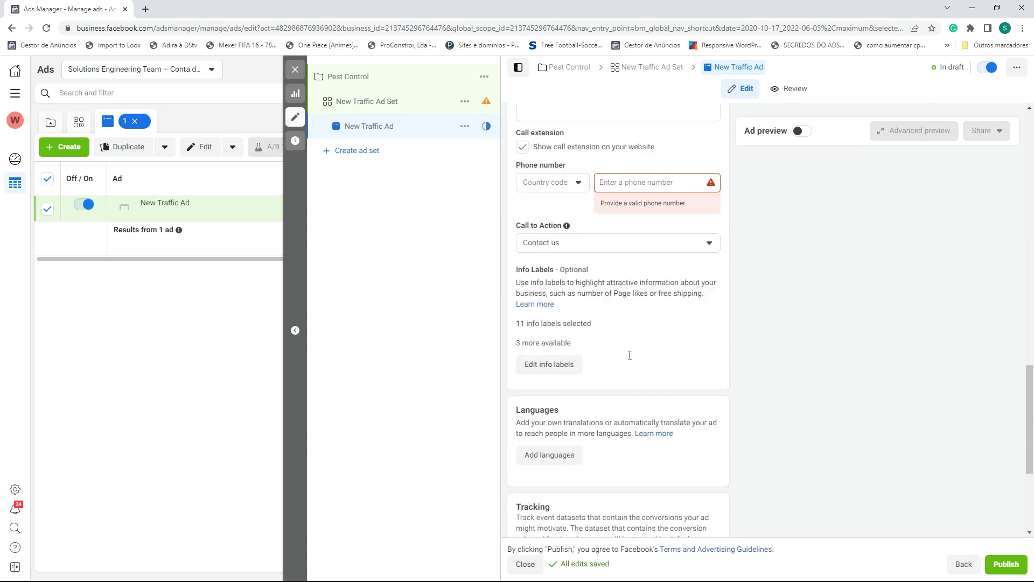
scroll(650, 333, "down", 3)
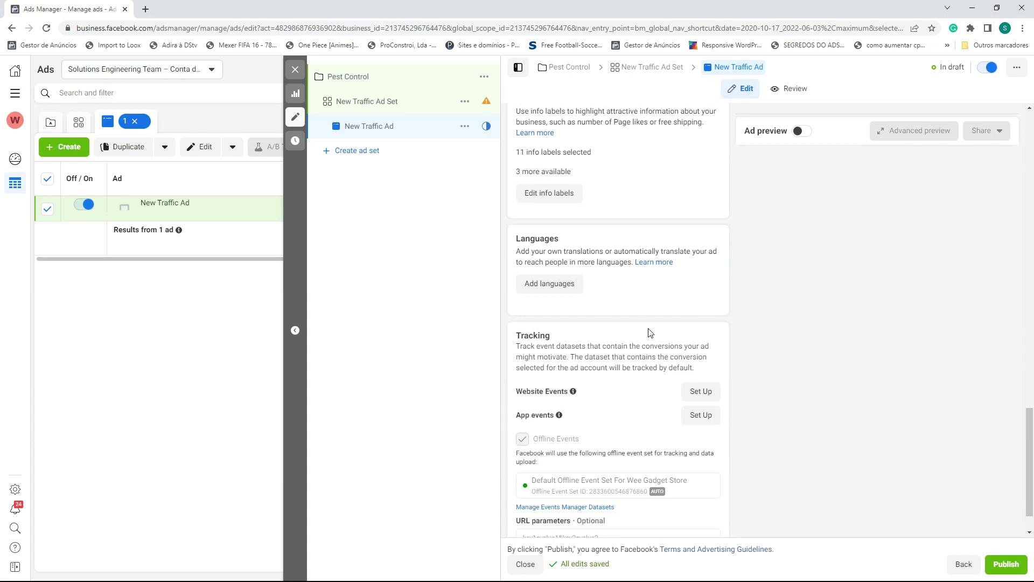
scroll(651, 333, "up", 6)
scroll(599, 302, "down", 2)
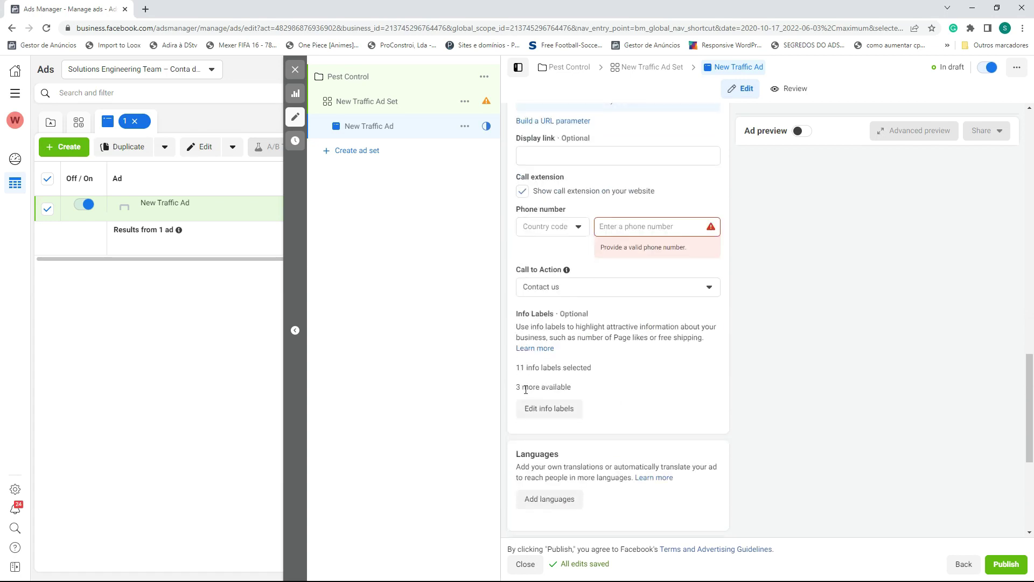
scroll(625, 353, "up", 4)
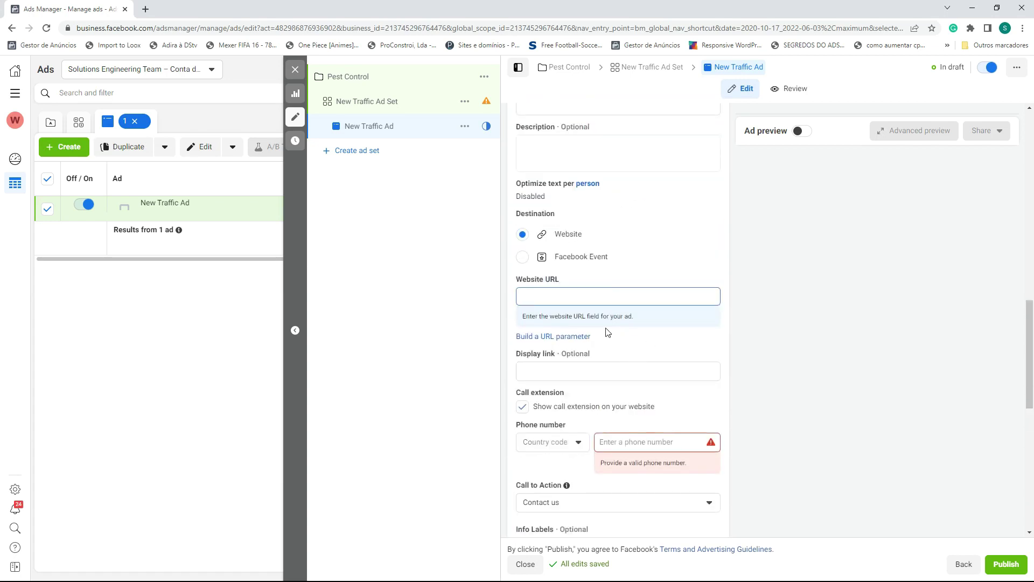
scroll(606, 345, "up", 5)
scroll(606, 341, "down", 8)
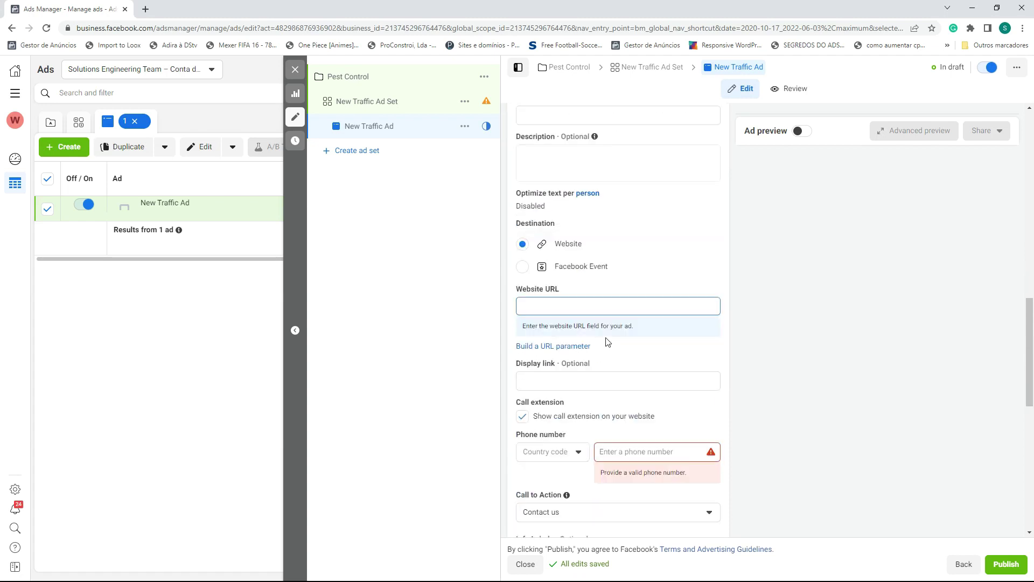
Examine the call-to-action choices and tracking settings, and look back over the ad's creative, setup and identity sections
left_click(577, 348)
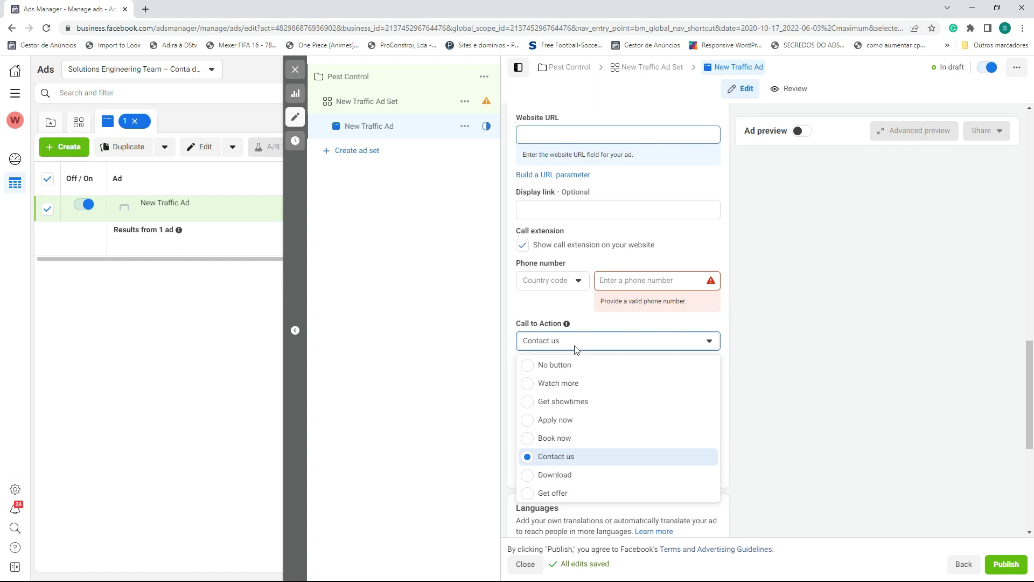
scroll(577, 351, "up", 4)
scroll(606, 297, "down", 4)
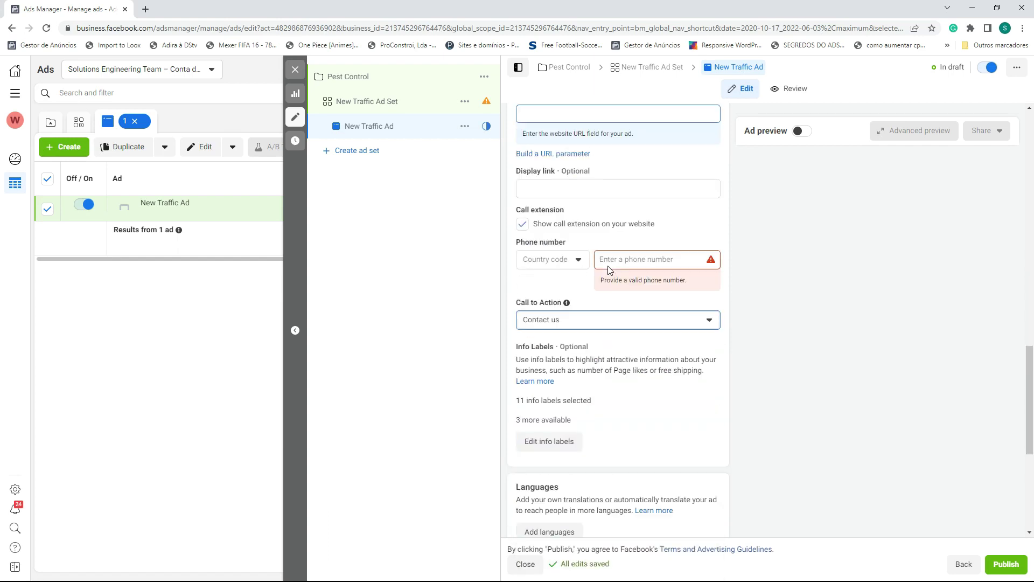
scroll(551, 325, "down", 2)
scroll(626, 354, "down", 3)
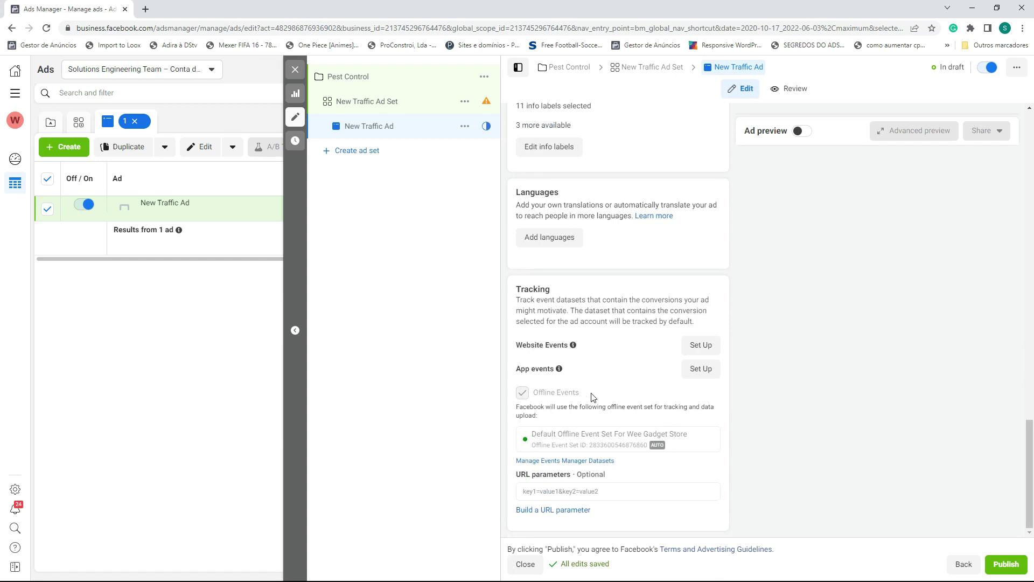
double_click(612, 443)
left_click(614, 443)
scroll(622, 441, "up", 1)
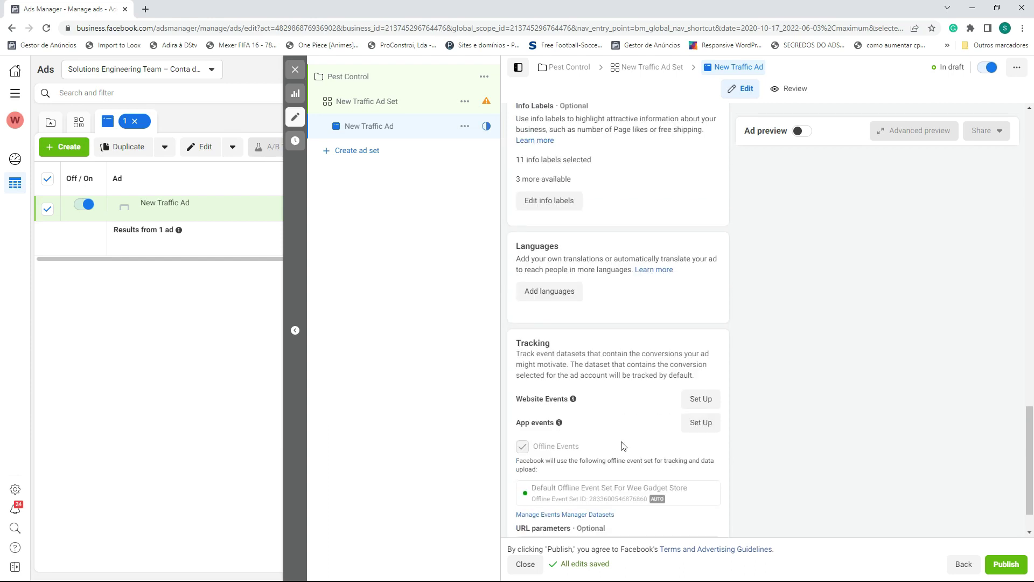
scroll(623, 446, "up", 2)
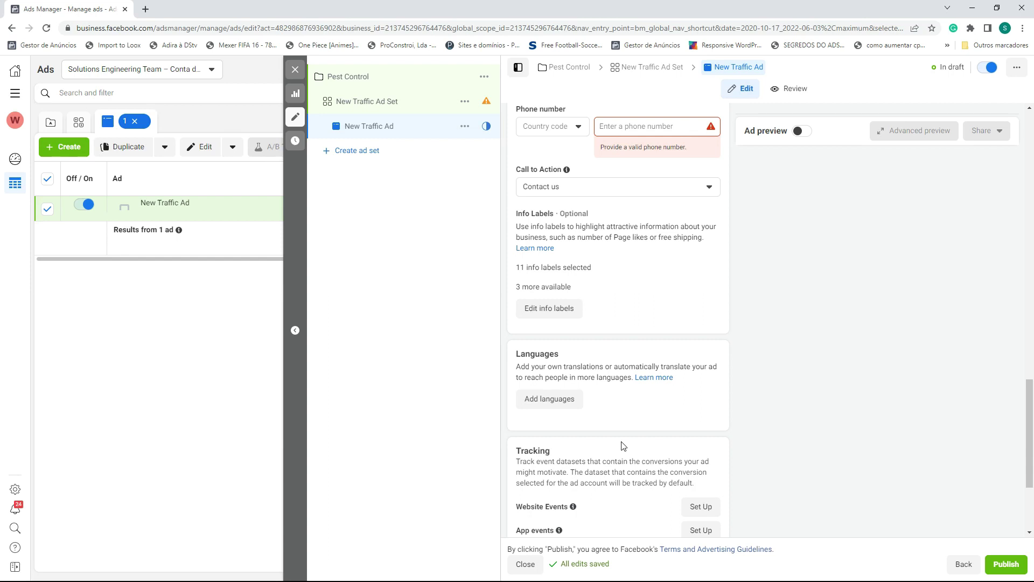
scroll(624, 447, "up", 10)
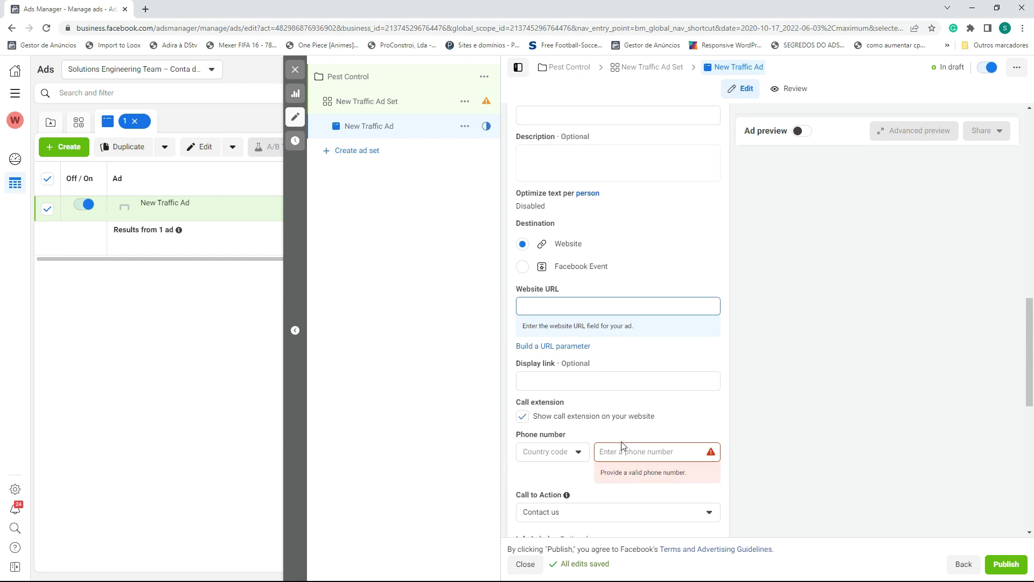
scroll(624, 446, "up", 1)
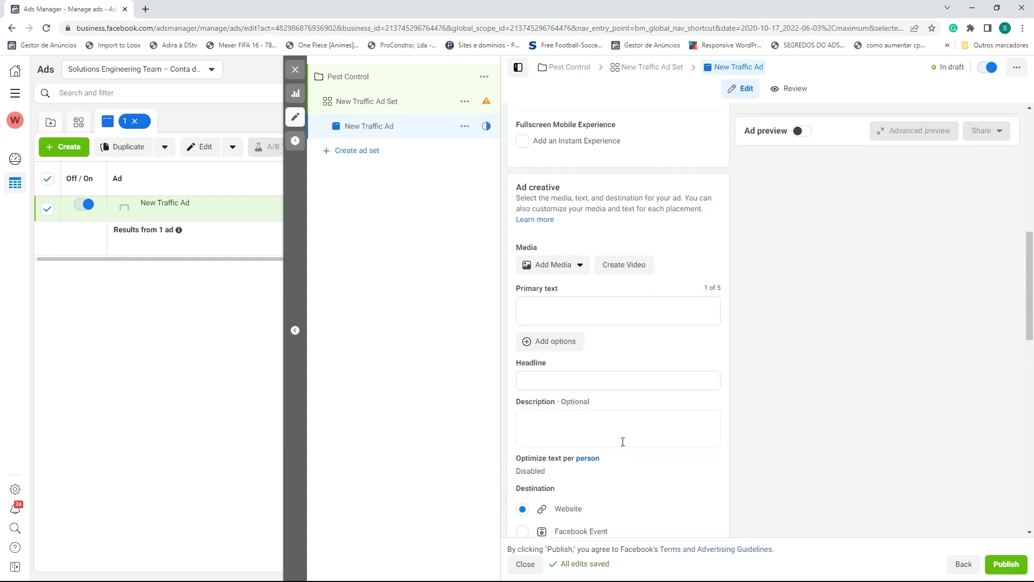
scroll(625, 436, "up", 6)
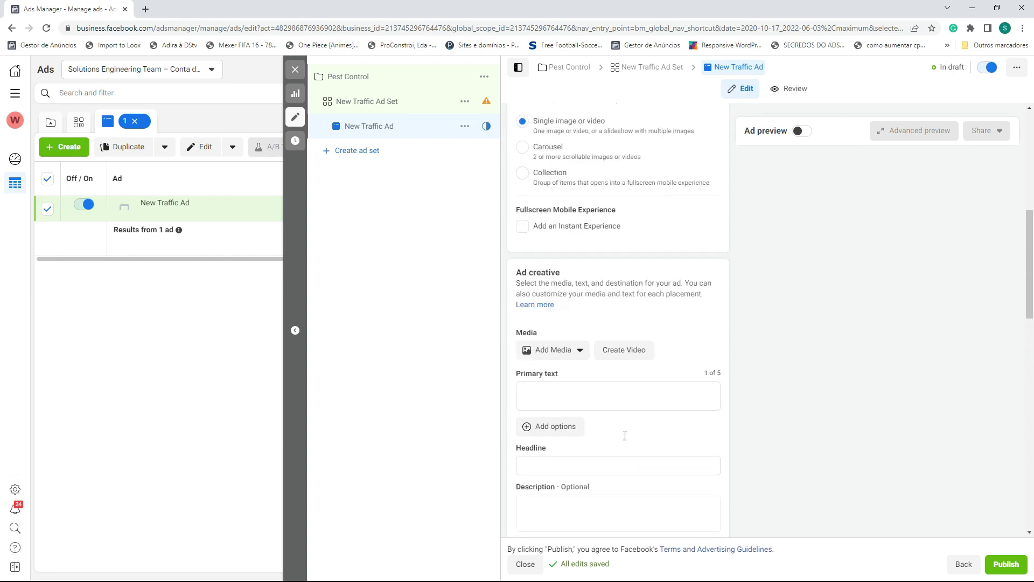
scroll(627, 437, "up", 3)
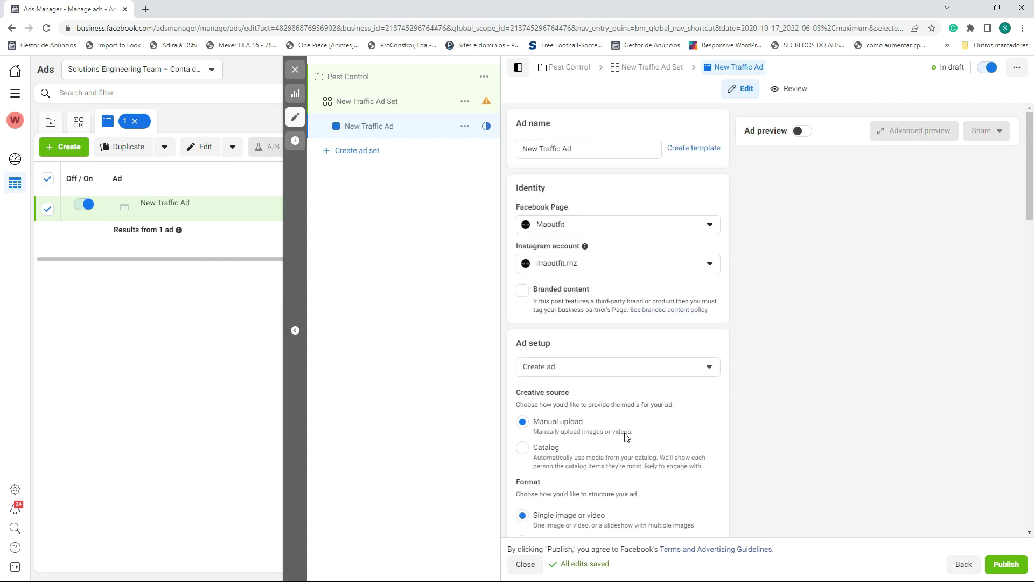